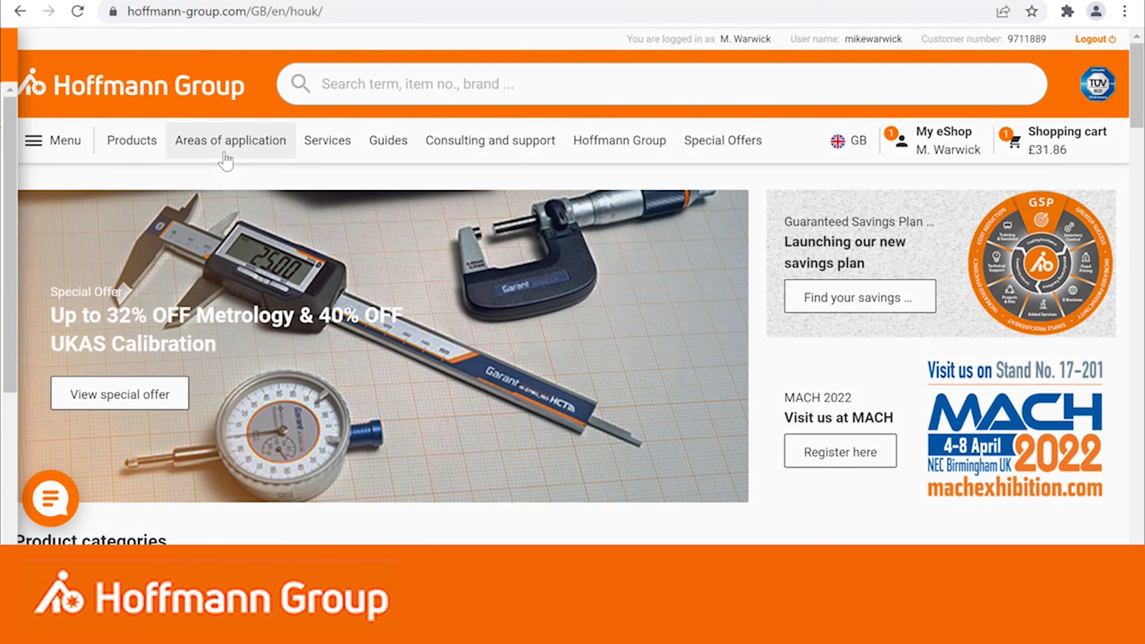
- Open the GARANT GridLine page from the Workstations and storage area of application
{"action": "left_click", "coordinate": [225, 159]}
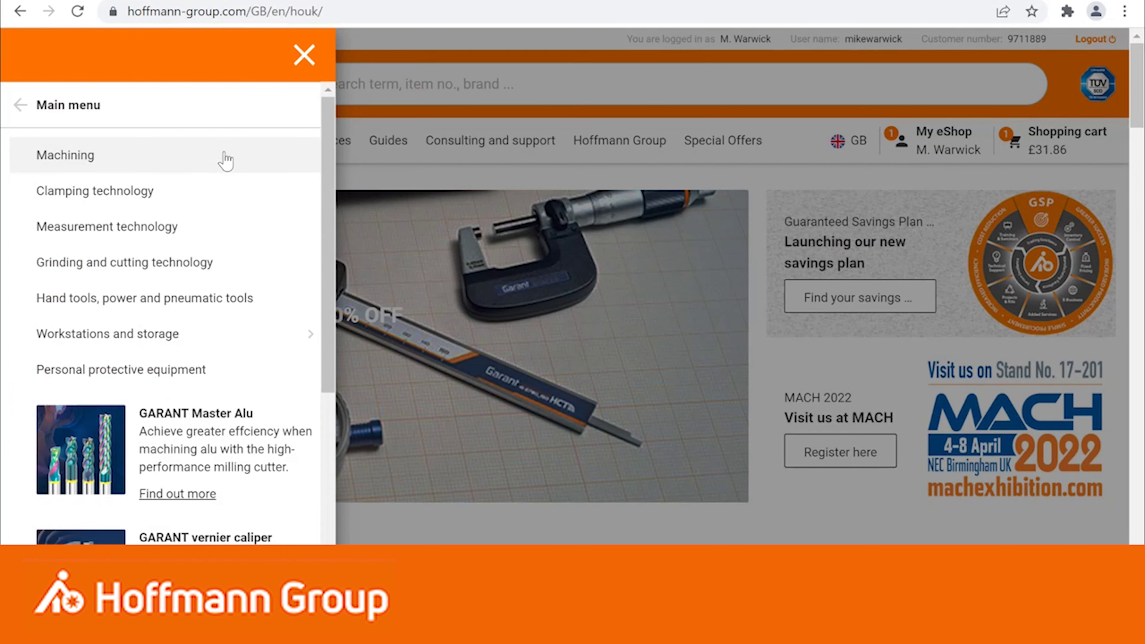
{"action": "left_click", "coordinate": [299, 57]}
{"action": "left_click", "coordinate": [230, 140]}
{"action": "left_click", "coordinate": [114, 334]}
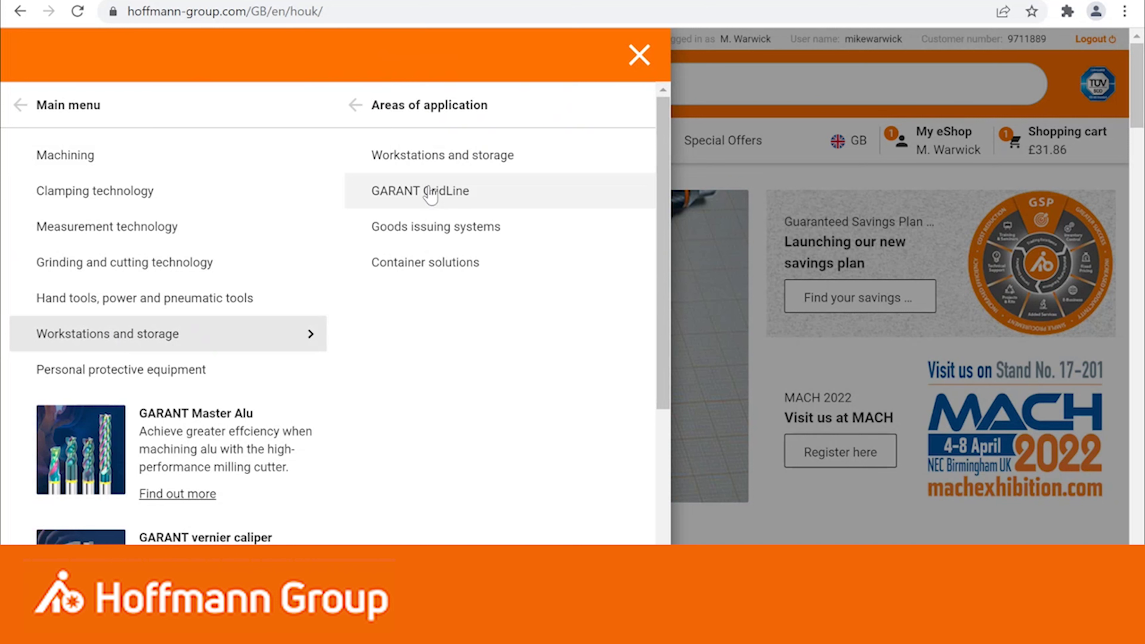
{"action": "left_click", "coordinate": [429, 197]}
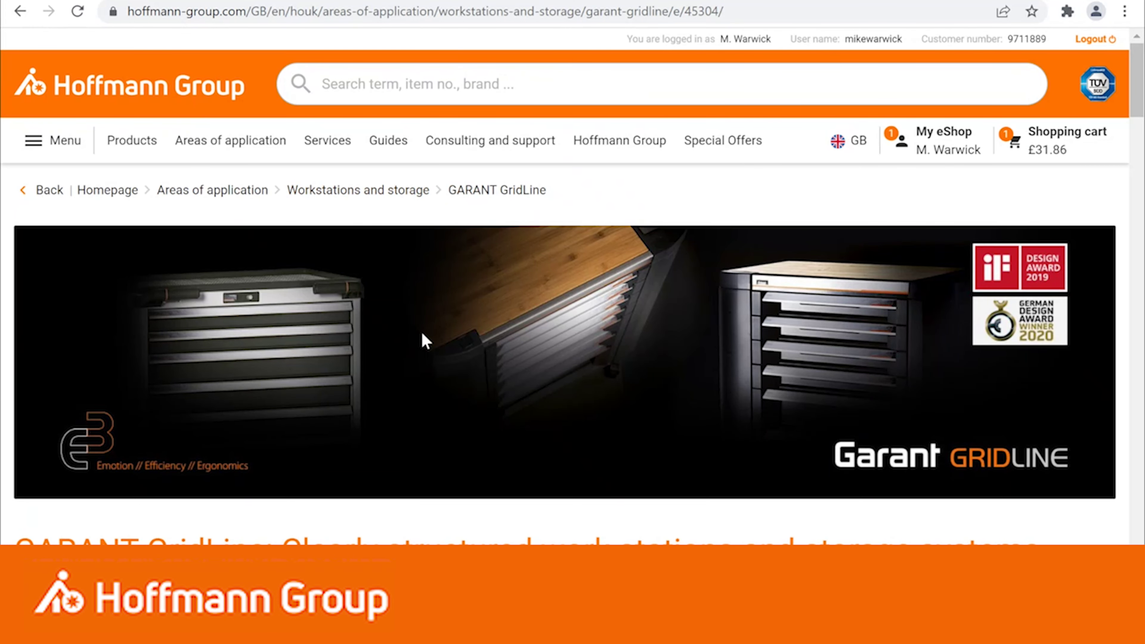
- Look through the GARANT GridLine page, covering its advantages, design awards, products, consultation options and brochures
{"action": "scroll", "coordinate": [423, 339], "scroll_direction": "down", "scroll_amount": 5}
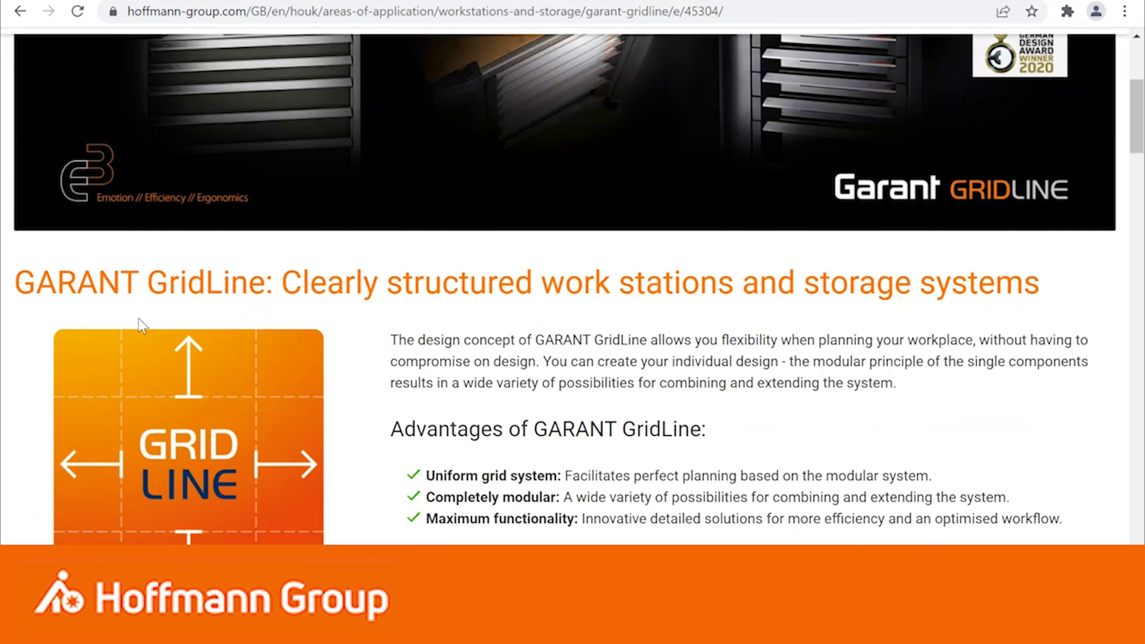
{"action": "scroll", "coordinate": [530, 342], "scroll_direction": "down", "scroll_amount": 7}
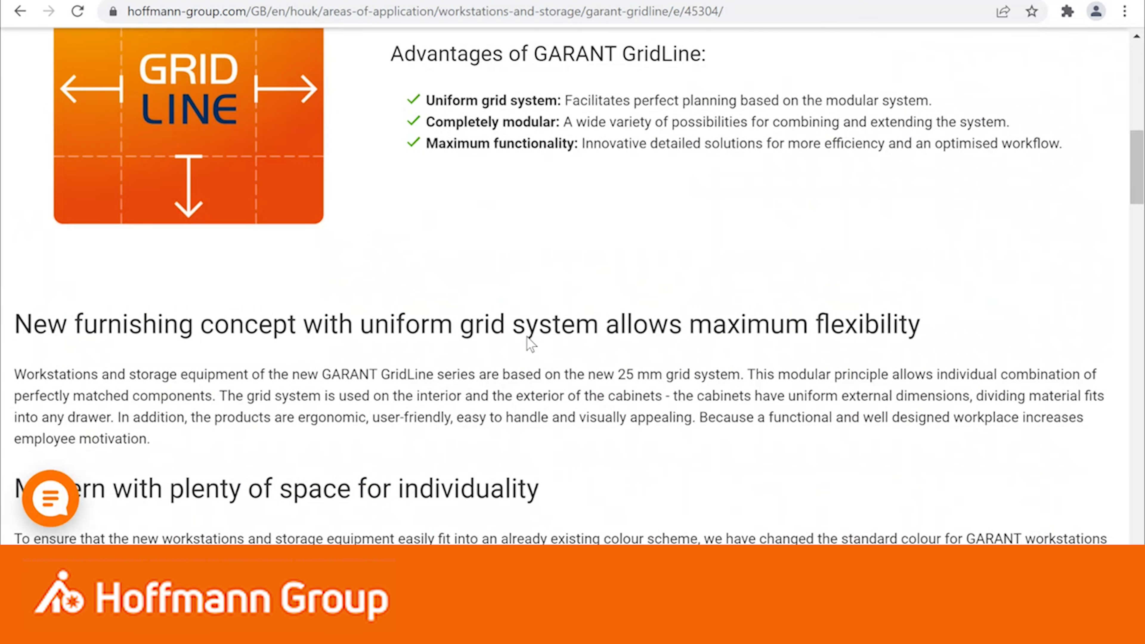
{"action": "scroll", "coordinate": [530, 316], "scroll_direction": "down", "scroll_amount": 12}
{"action": "scroll", "coordinate": [651, 248], "scroll_direction": "up", "scroll_amount": 3}
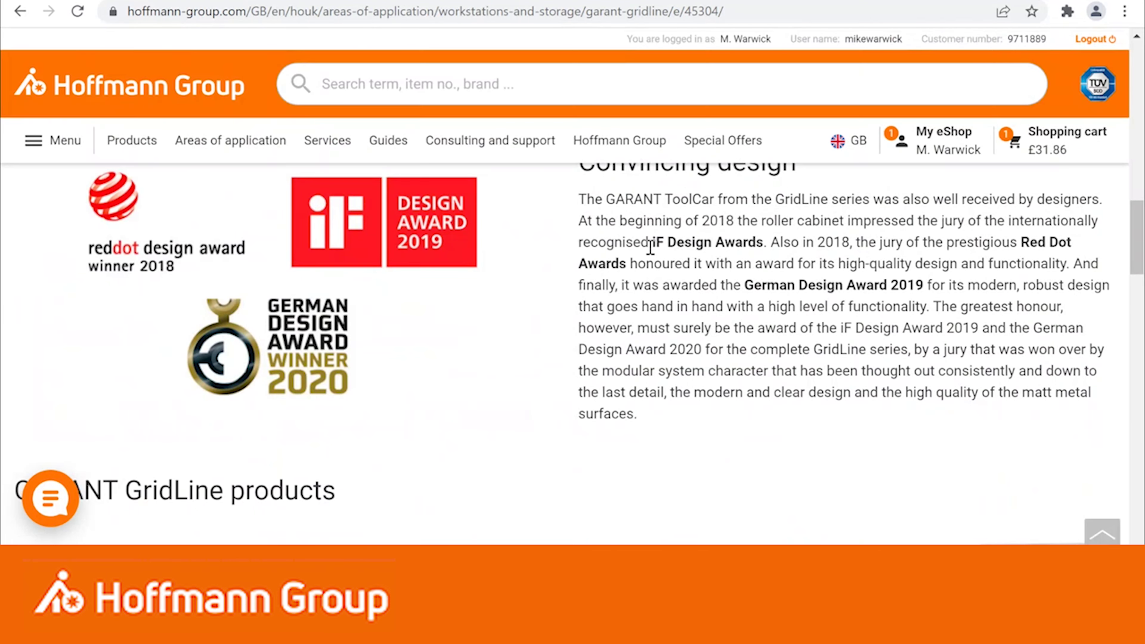
{"action": "scroll", "coordinate": [650, 247], "scroll_direction": "down", "scroll_amount": 7}
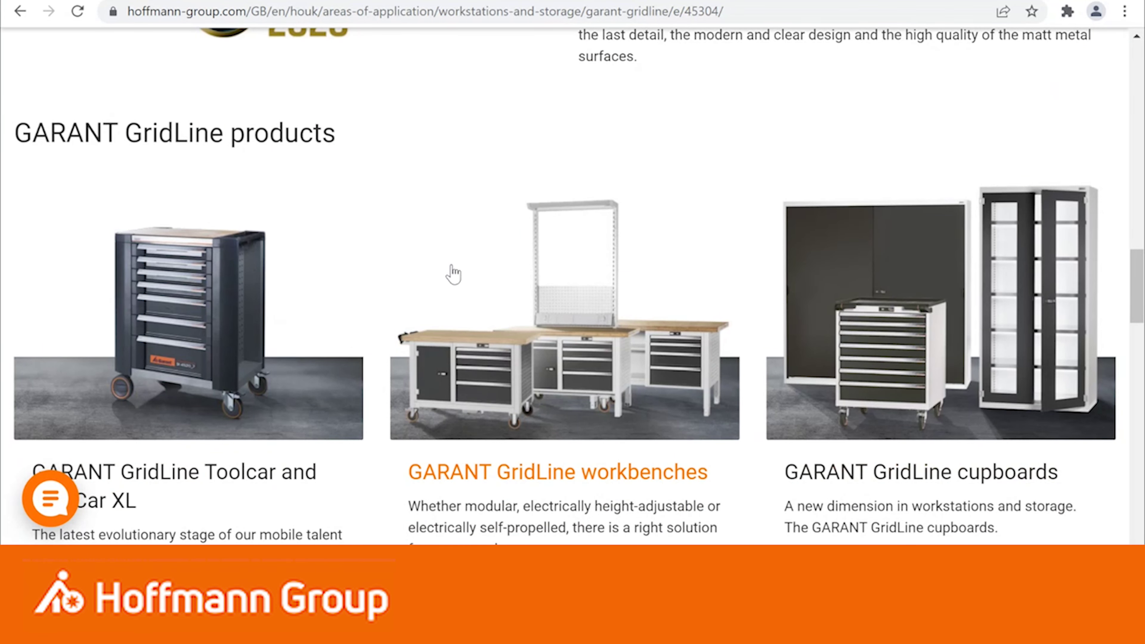
{"action": "scroll", "coordinate": [453, 273], "scroll_direction": "down", "scroll_amount": 10}
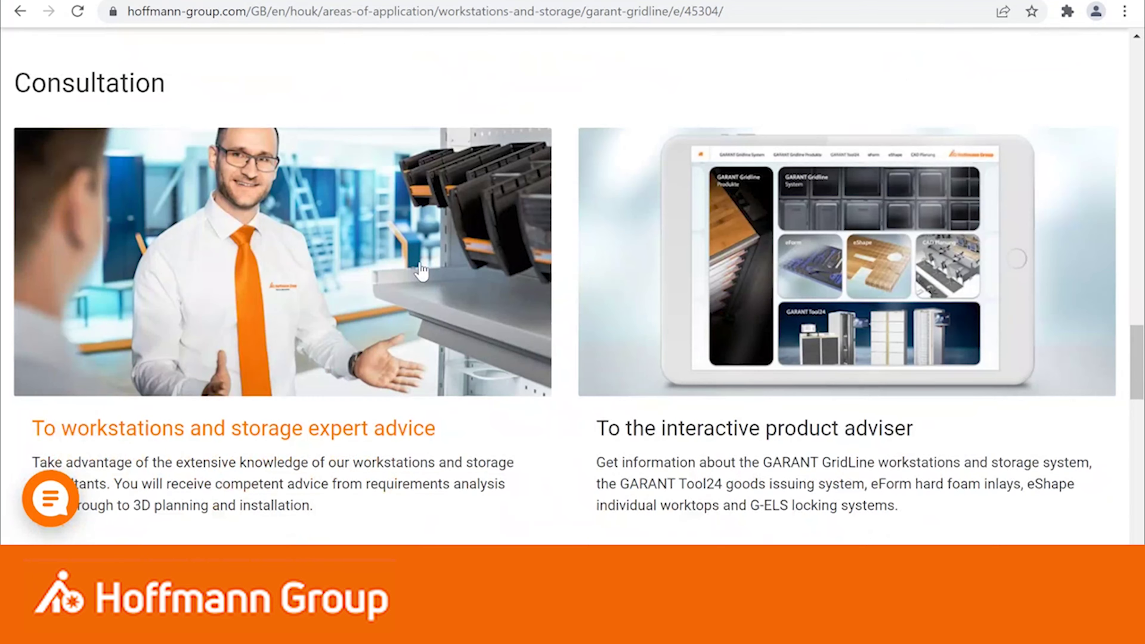
{"action": "scroll", "coordinate": [422, 271], "scroll_direction": "down", "scroll_amount": 3}
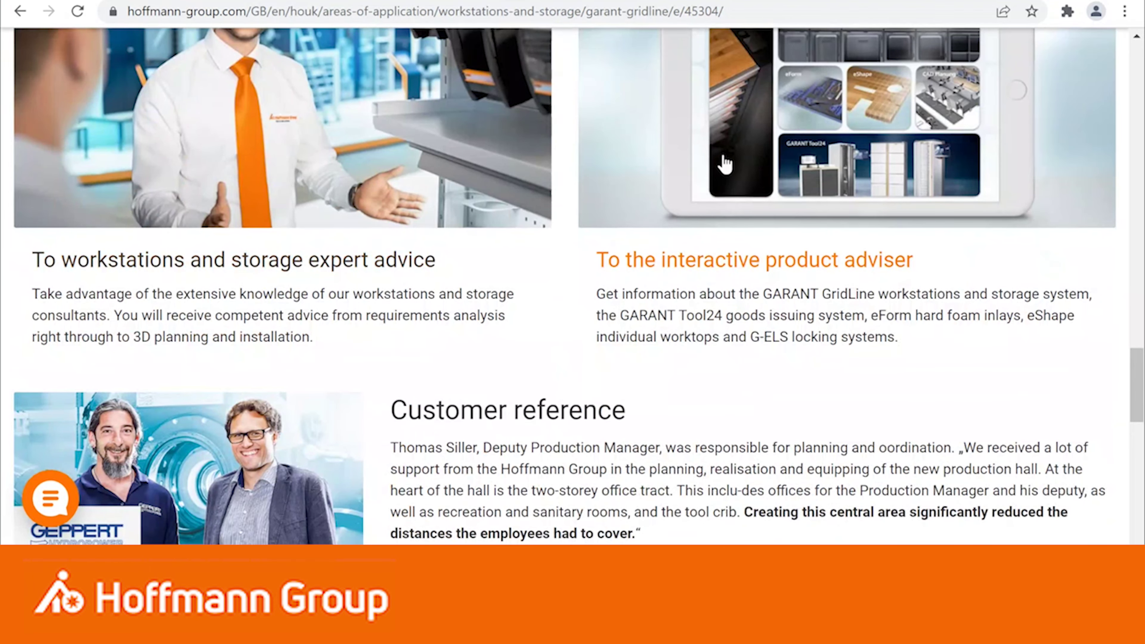
{"action": "scroll", "coordinate": [397, 298], "scroll_direction": "down", "scroll_amount": 6}
{"action": "scroll", "coordinate": [397, 297], "scroll_direction": "down", "scroll_amount": 5}
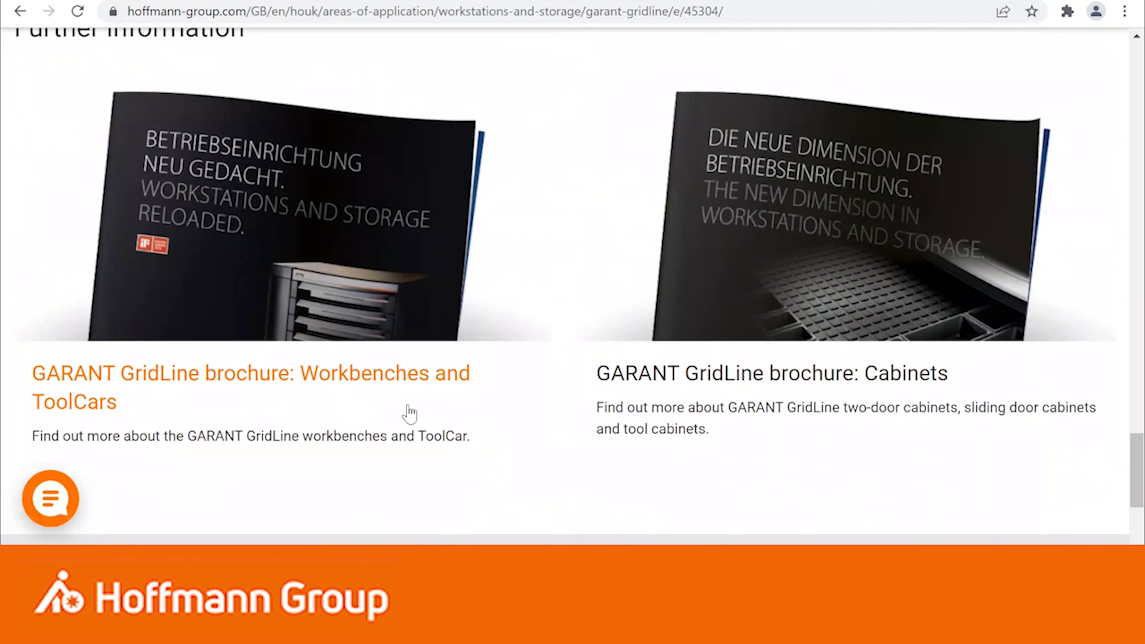
{"action": "scroll", "coordinate": [447, 417], "scroll_direction": "down", "scroll_amount": 3}
{"action": "scroll", "coordinate": [453, 413], "scroll_direction": "up", "scroll_amount": 20}
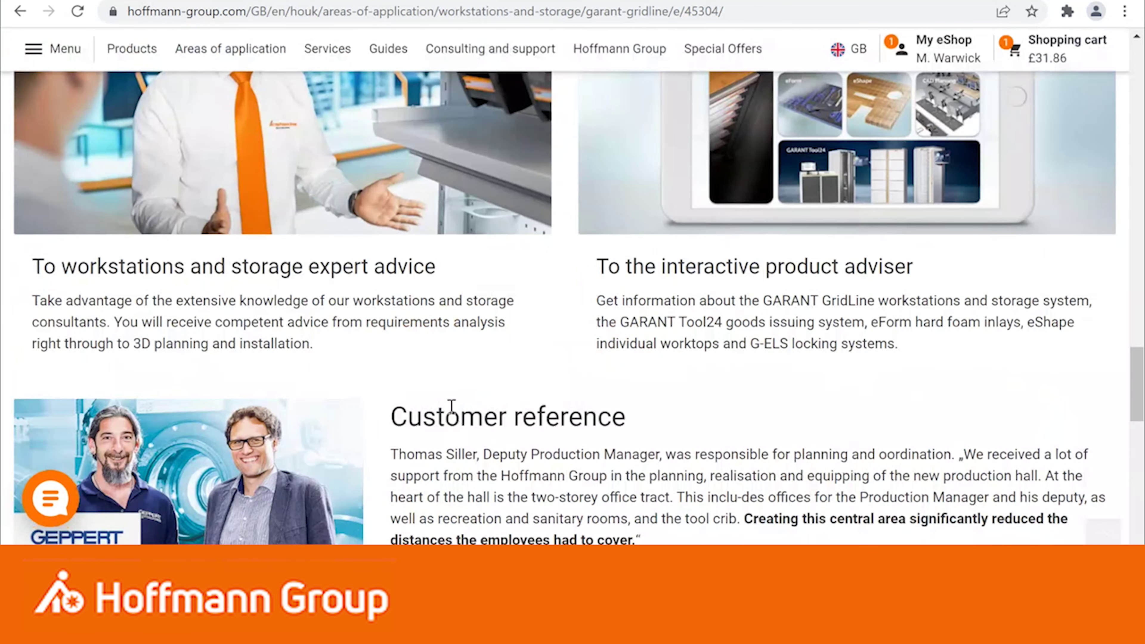
{"action": "scroll", "coordinate": [451, 420], "scroll_direction": "up", "scroll_amount": 15}
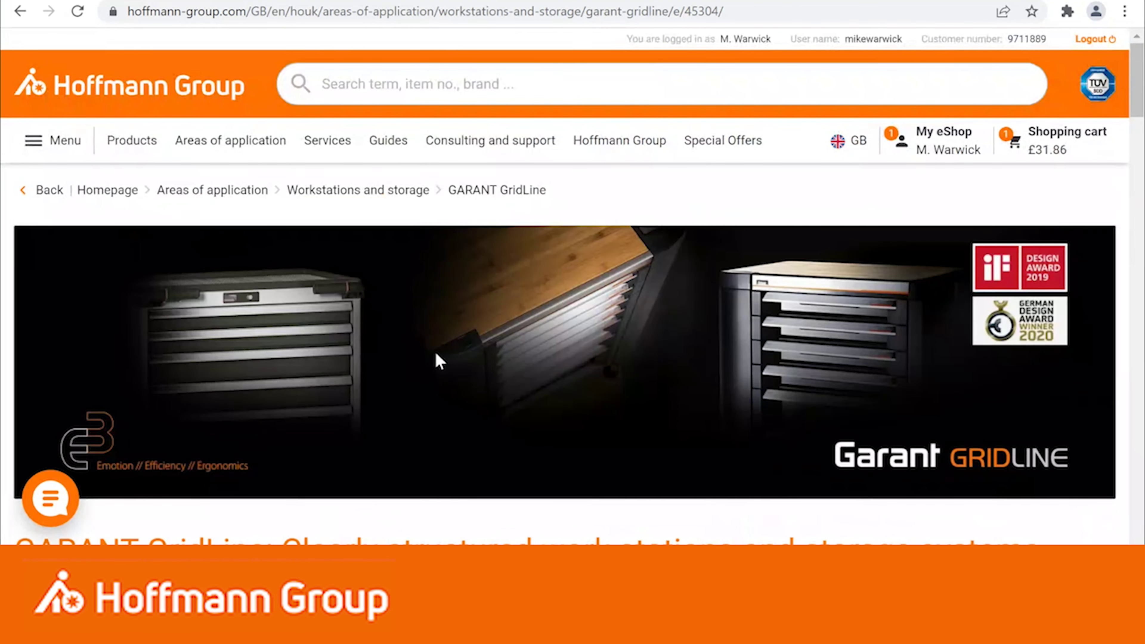
- Open the eForm & eShape configurator page from the Configuration services
{"action": "left_click", "coordinate": [224, 158]}
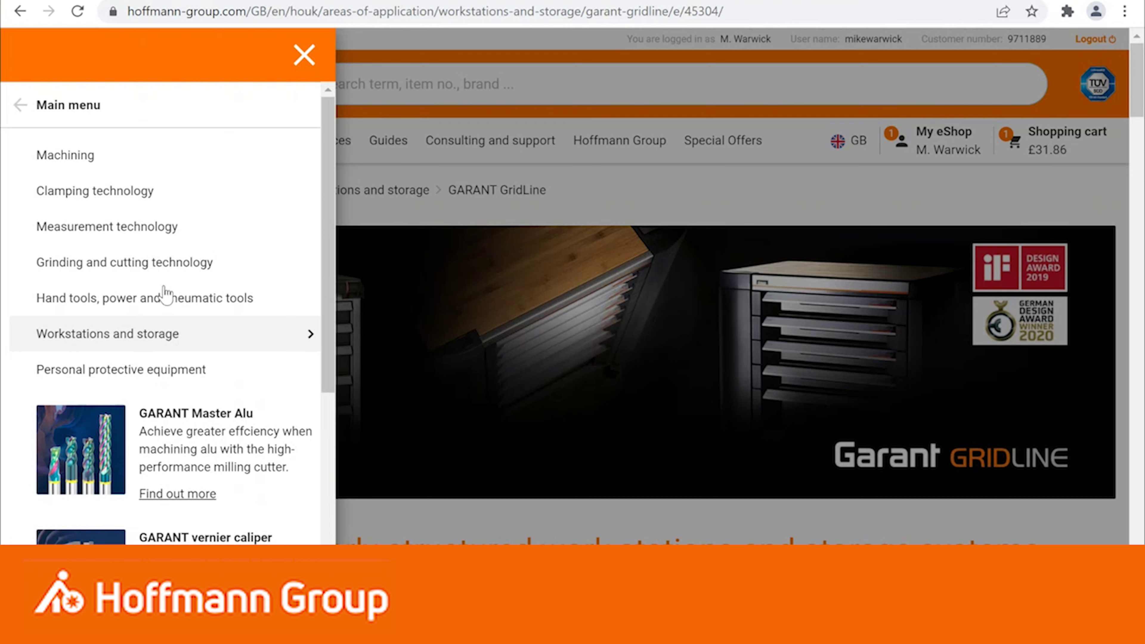
{"action": "left_click", "coordinate": [303, 55]}
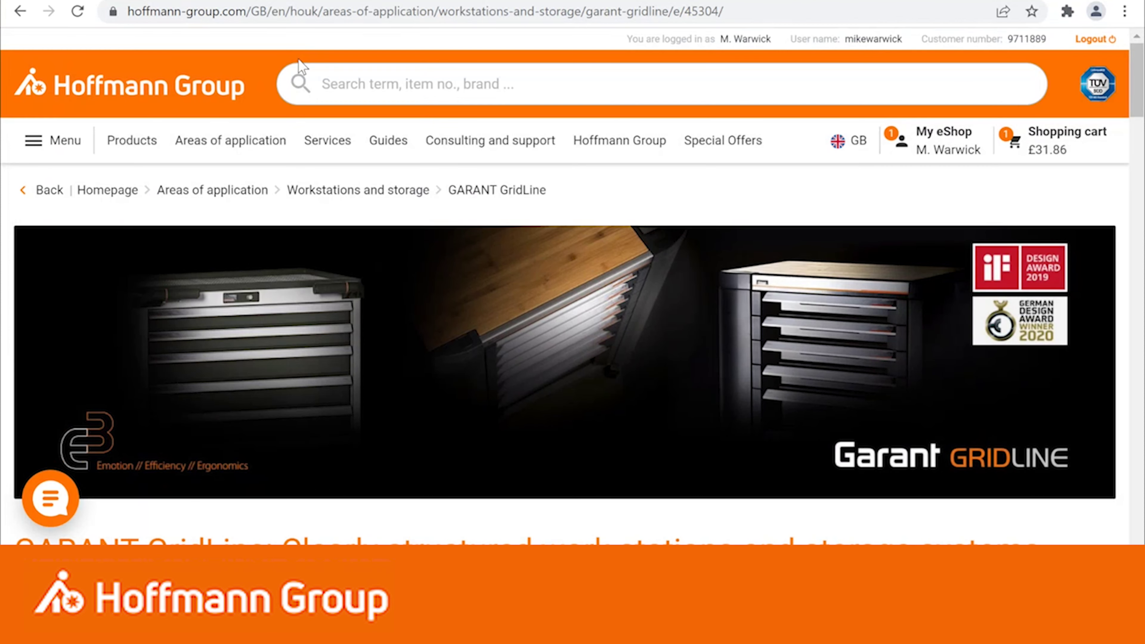
{"action": "left_click", "coordinate": [343, 149]}
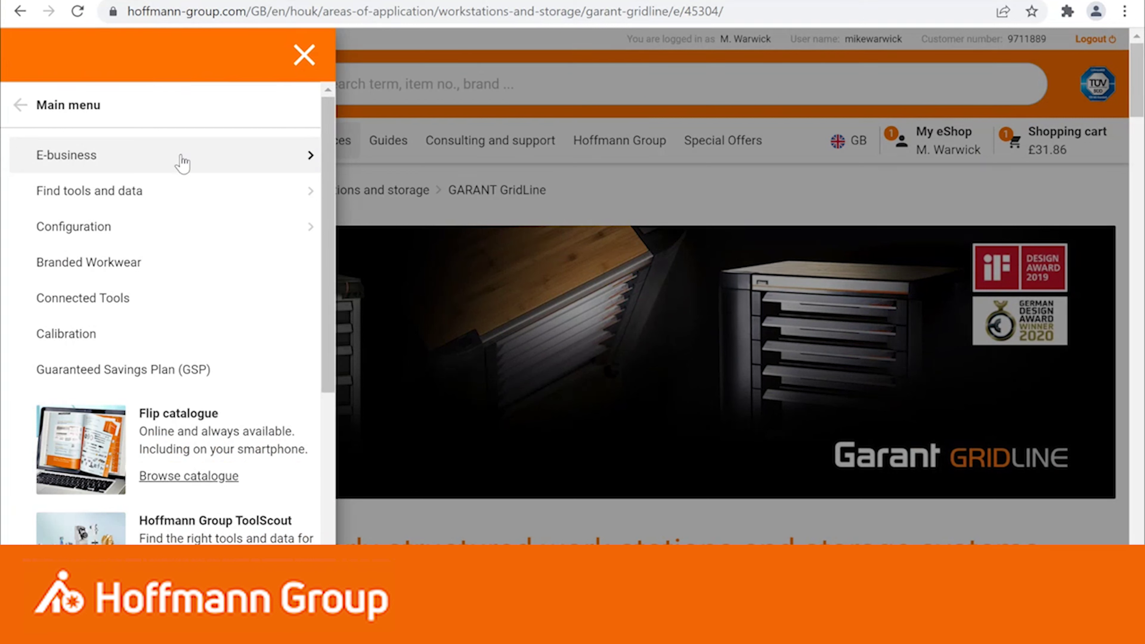
{"action": "left_click", "coordinate": [108, 230]}
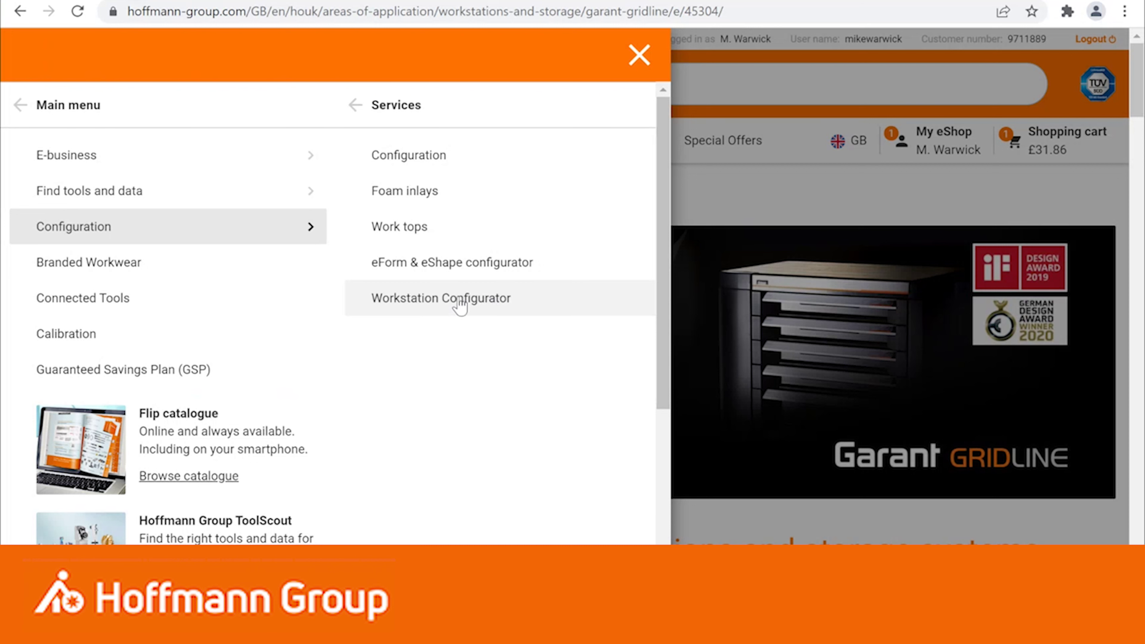
{"action": "left_click", "coordinate": [425, 270]}
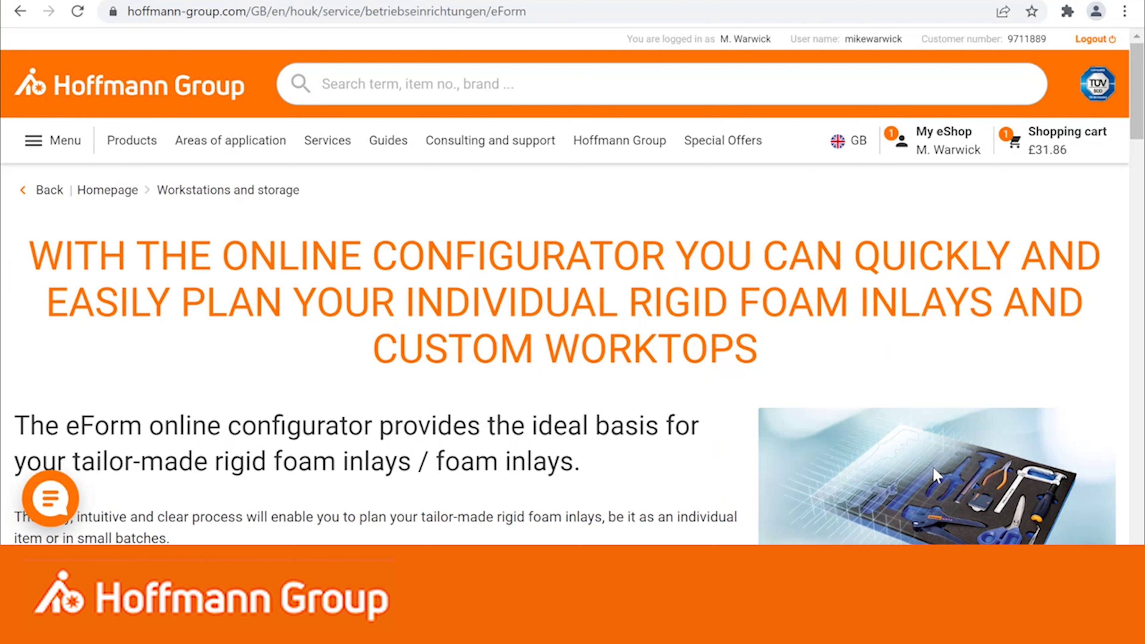
- Launch the eForm / eShape online configurator from its information page
{"action": "scroll", "coordinate": [398, 293], "scroll_direction": "down", "scroll_amount": 8}
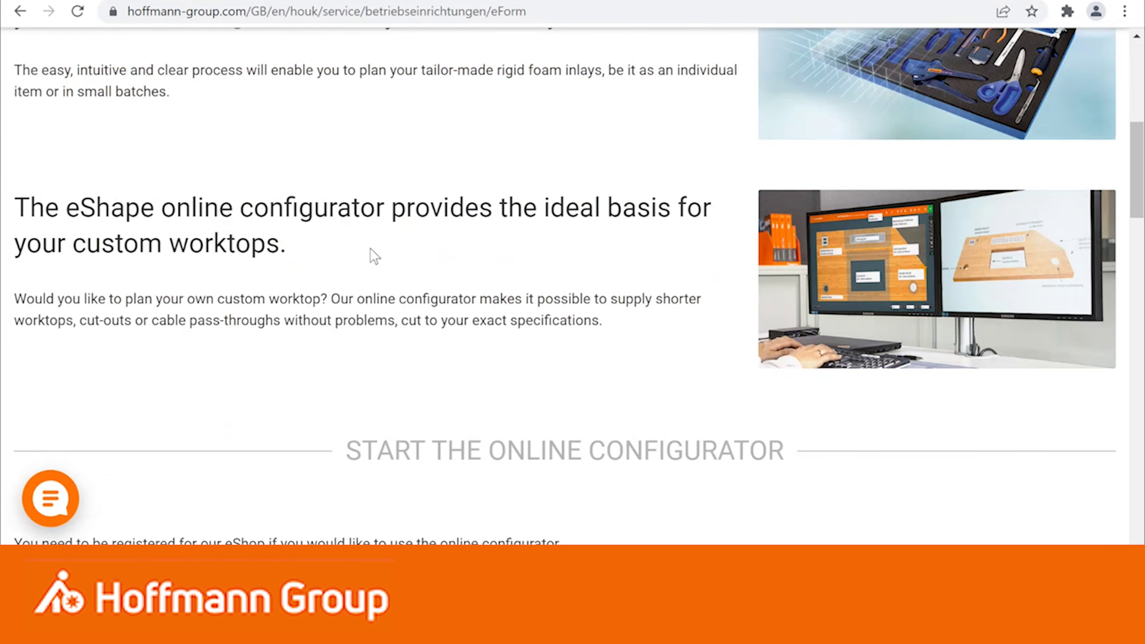
{"action": "scroll", "coordinate": [421, 255], "scroll_direction": "down", "scroll_amount": 7}
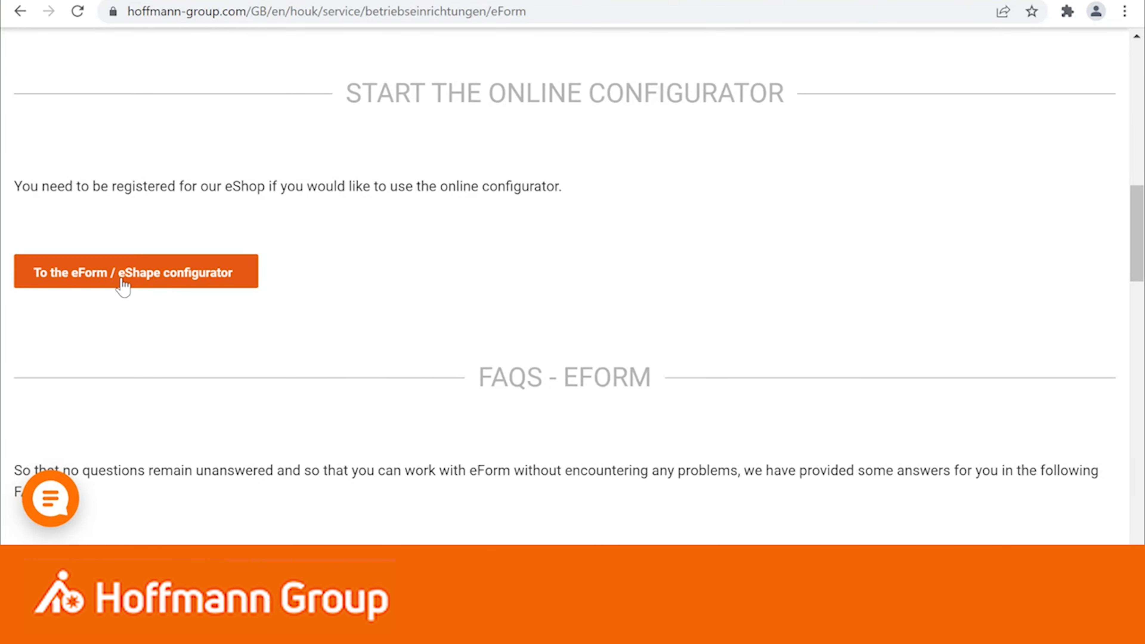
{"action": "left_click", "coordinate": [121, 281]}
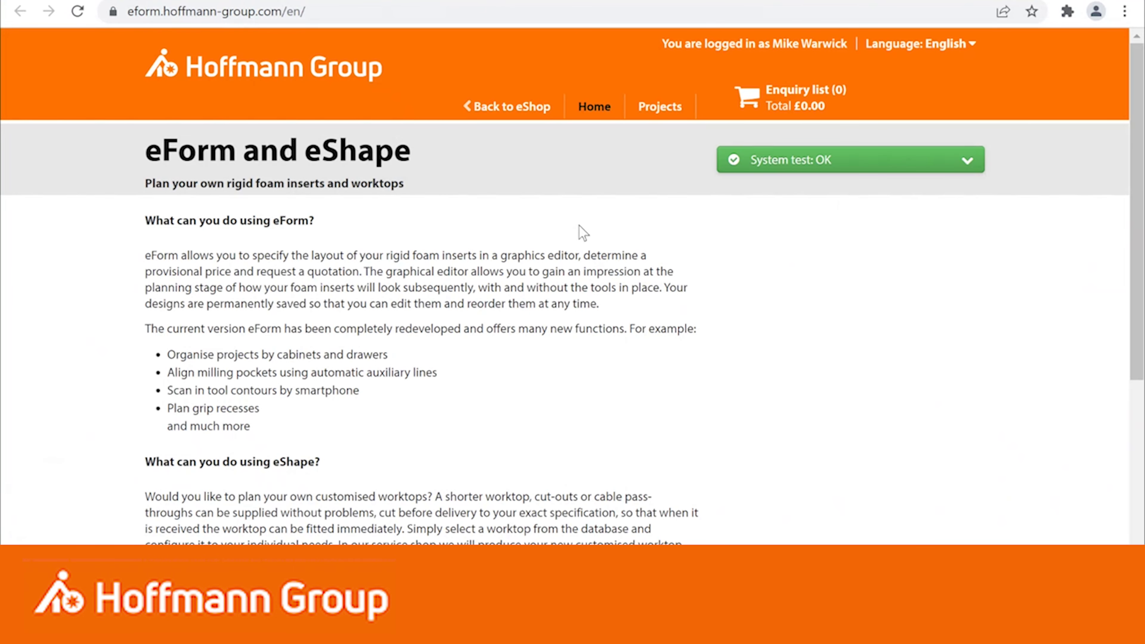
- Open the foam 1 layout from drawer1 of project test1 in the editor and dismiss the merge pockets information
{"action": "left_click", "coordinate": [660, 109]}
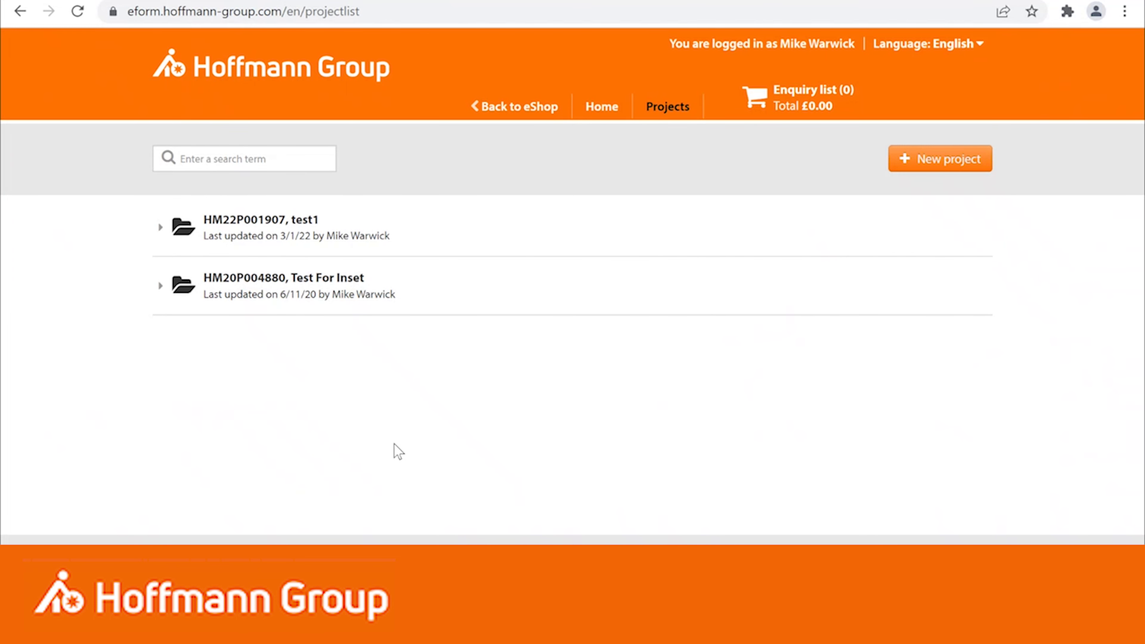
{"action": "left_click", "coordinate": [259, 228]}
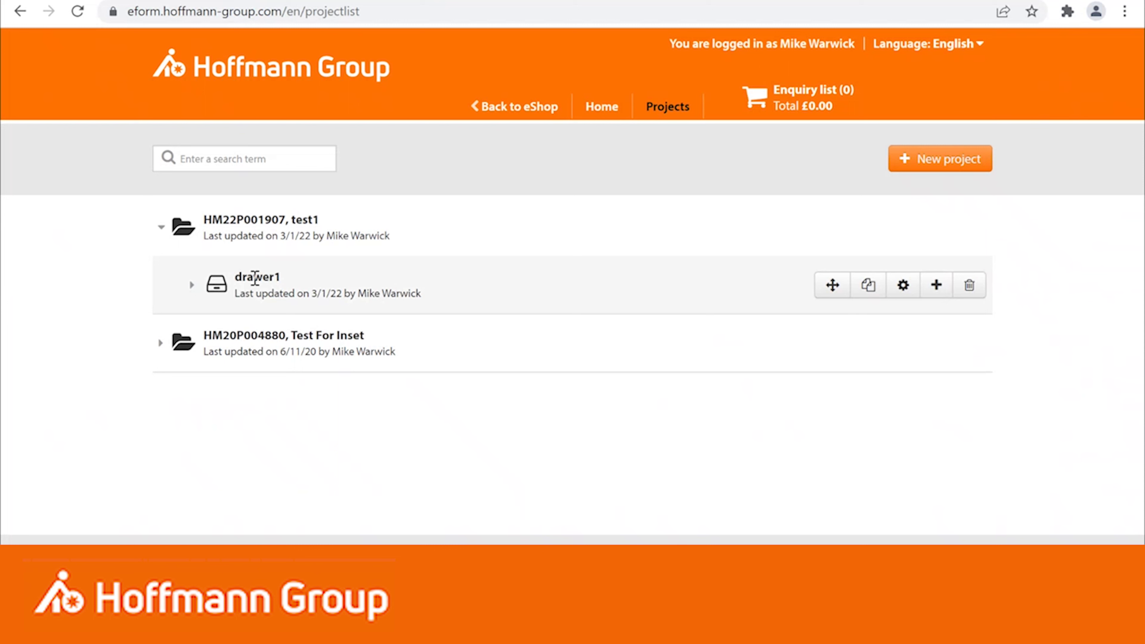
{"action": "left_click", "coordinate": [240, 289]}
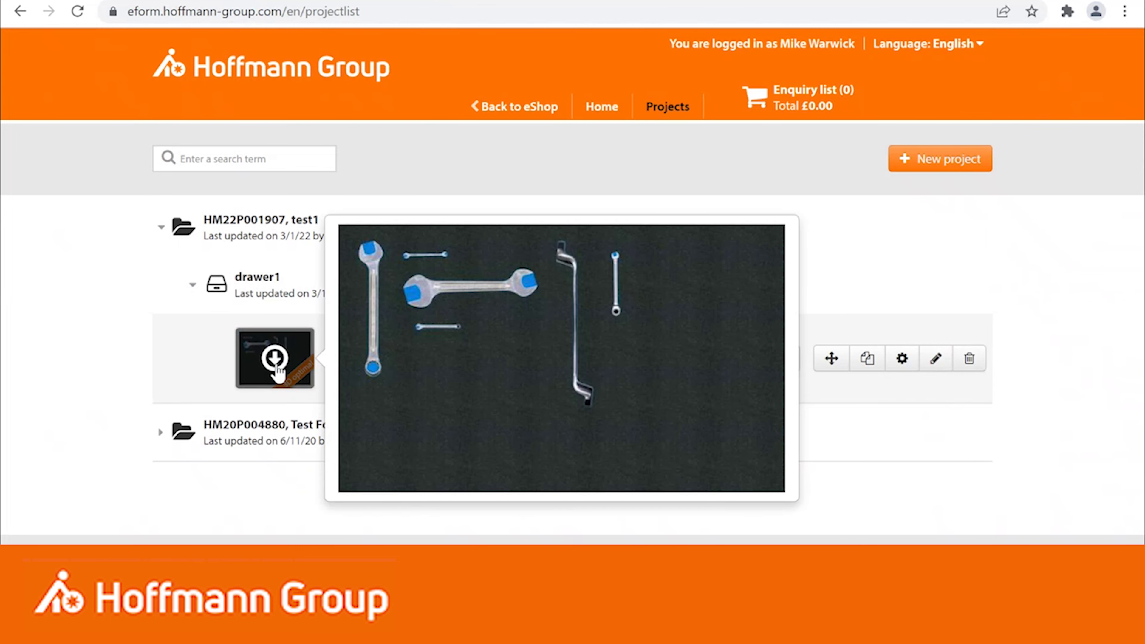
{"action": "left_click", "coordinate": [274, 361]}
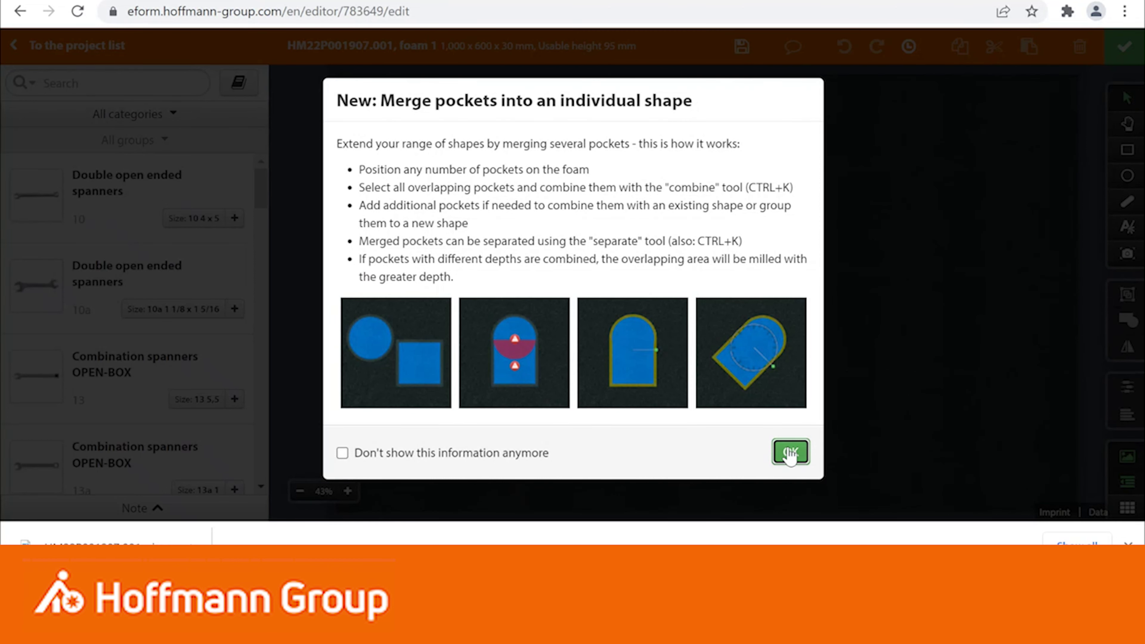
{"action": "left_click", "coordinate": [790, 452]}
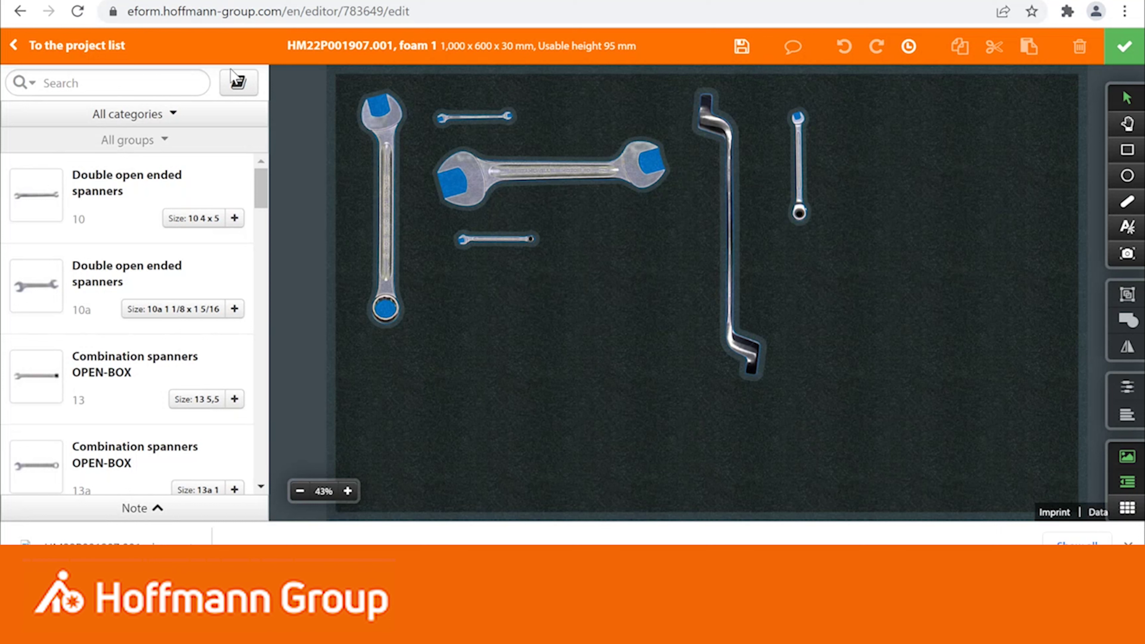
- Add the 26A ratchet ring spanner to the foam beside the short vertical spanner, rotated to about 87 degrees
{"action": "scroll", "coordinate": [124, 250], "scroll_direction": "down", "scroll_amount": 10}
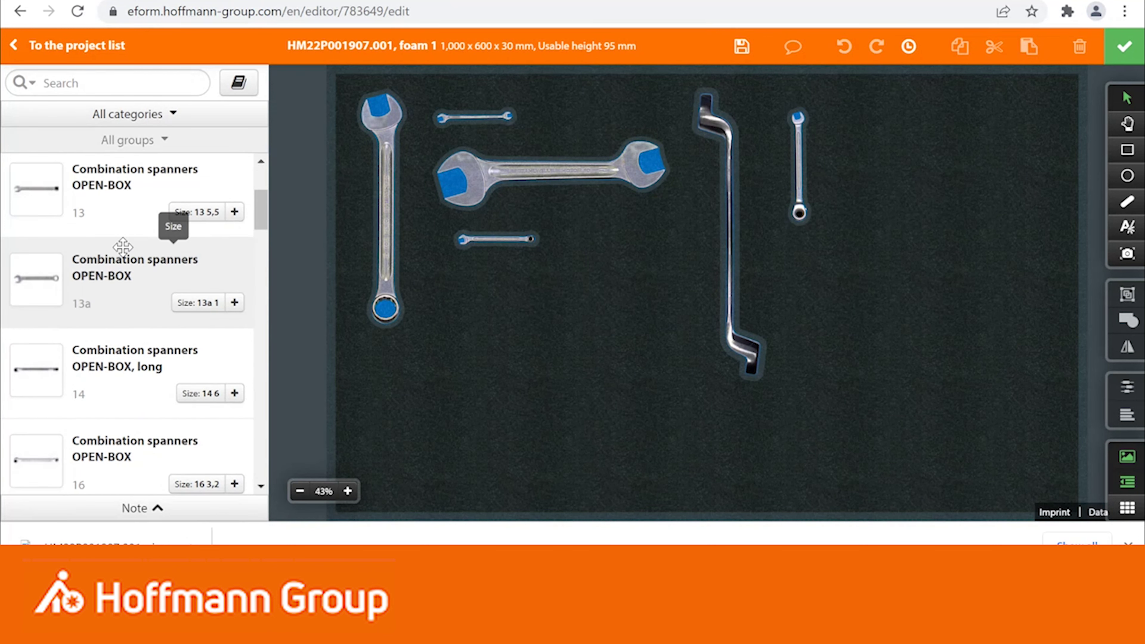
{"action": "scroll", "coordinate": [123, 252], "scroll_direction": "down", "scroll_amount": 5}
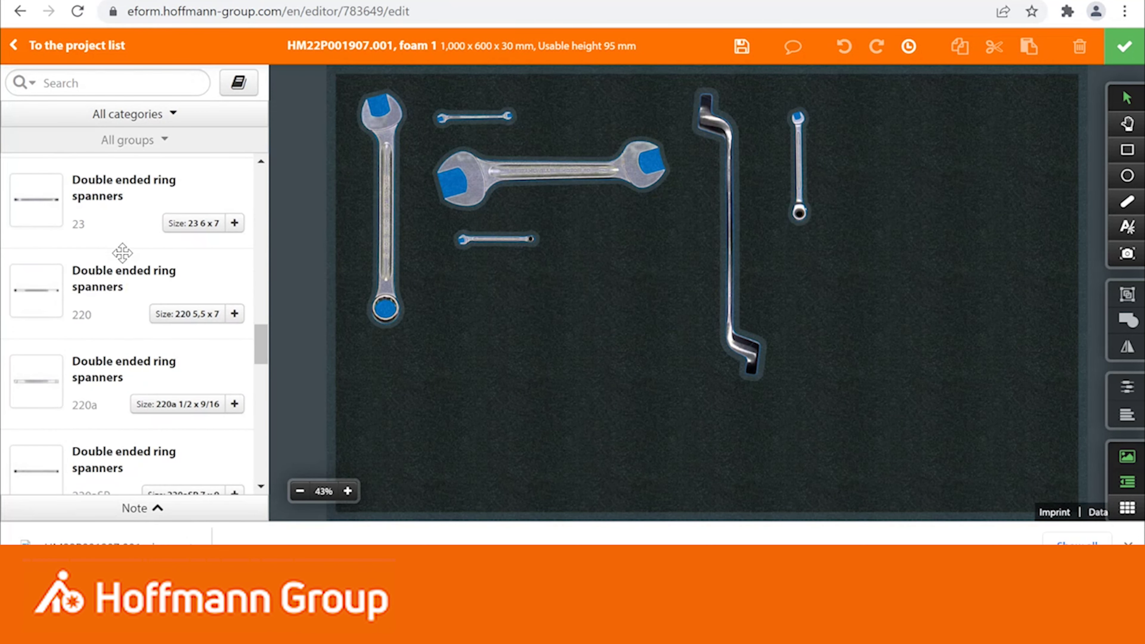
{"action": "scroll", "coordinate": [122, 253], "scroll_direction": "down", "scroll_amount": 5}
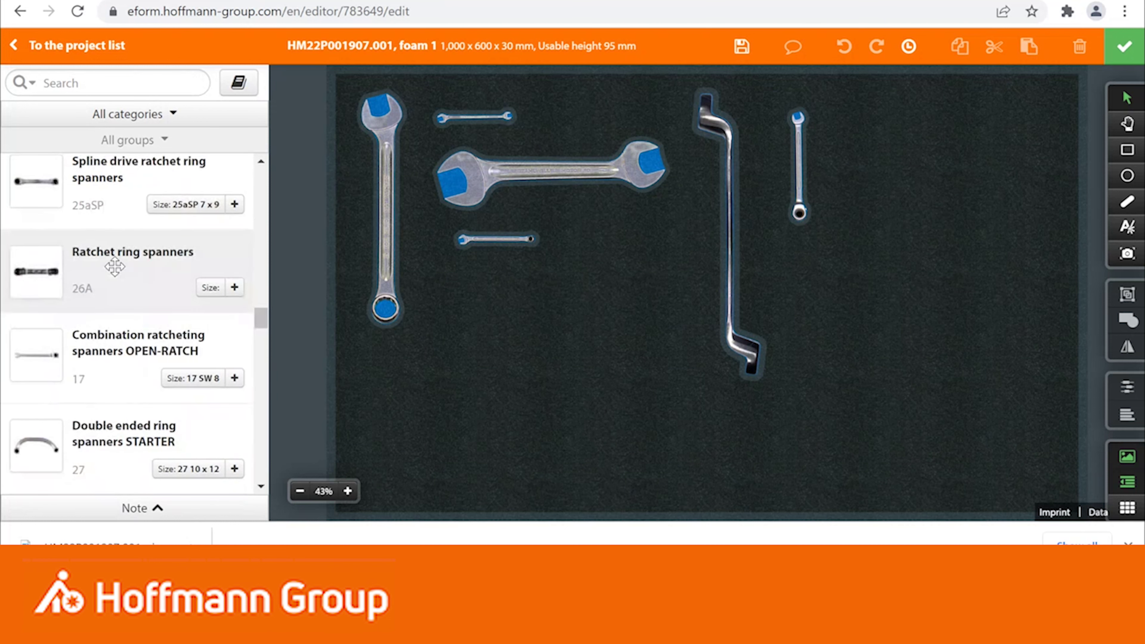
{"action": "left_click_drag", "start_coordinate": [117, 266], "coordinate": [913, 247]}
{"action": "left_click_drag", "start_coordinate": [1012, 237], "coordinate": [915, 374]}
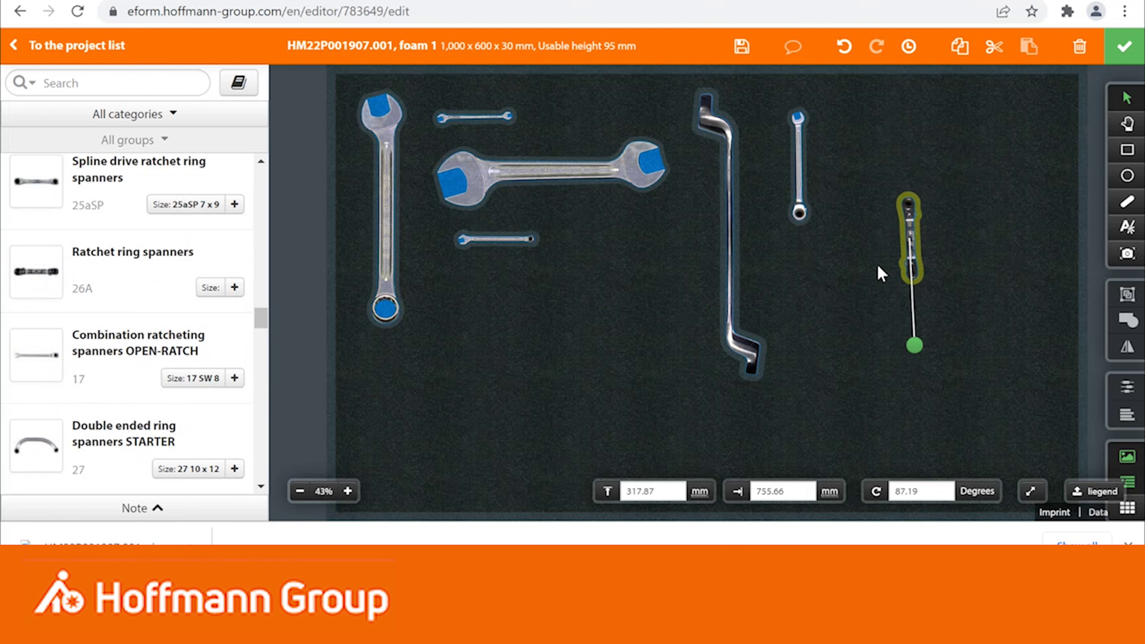
{"action": "left_click", "coordinate": [912, 250]}
{"action": "left_click_drag", "start_coordinate": [912, 250], "coordinate": [849, 132]}
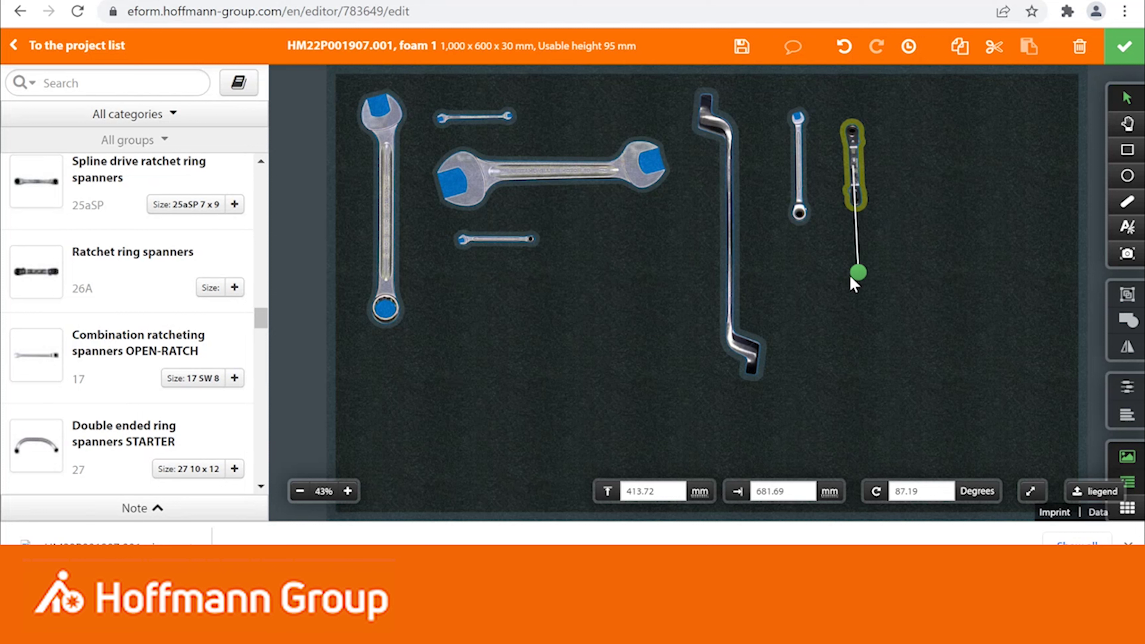
- Tilt the ratchet ring spanner to about 56 degrees and move it so that it overlaps the short vertical spanner
{"action": "left_click_drag", "start_coordinate": [857, 273], "coordinate": [918, 261]}
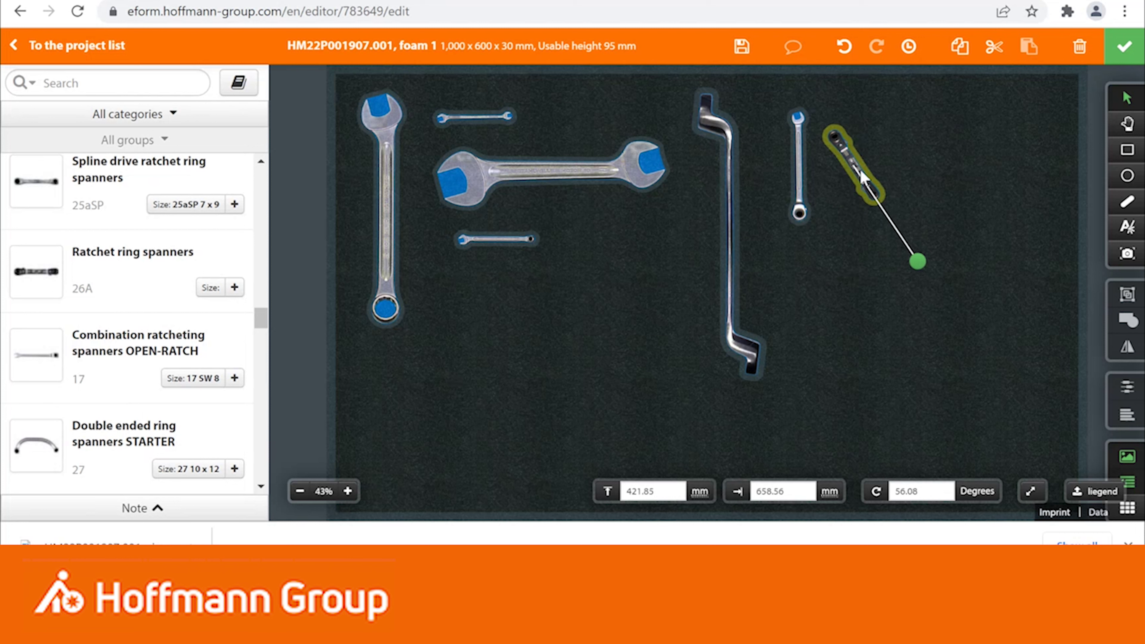
{"action": "left_click_drag", "start_coordinate": [861, 173], "coordinate": [817, 228]}
{"action": "mouse_move", "coordinate": [817, 225]}
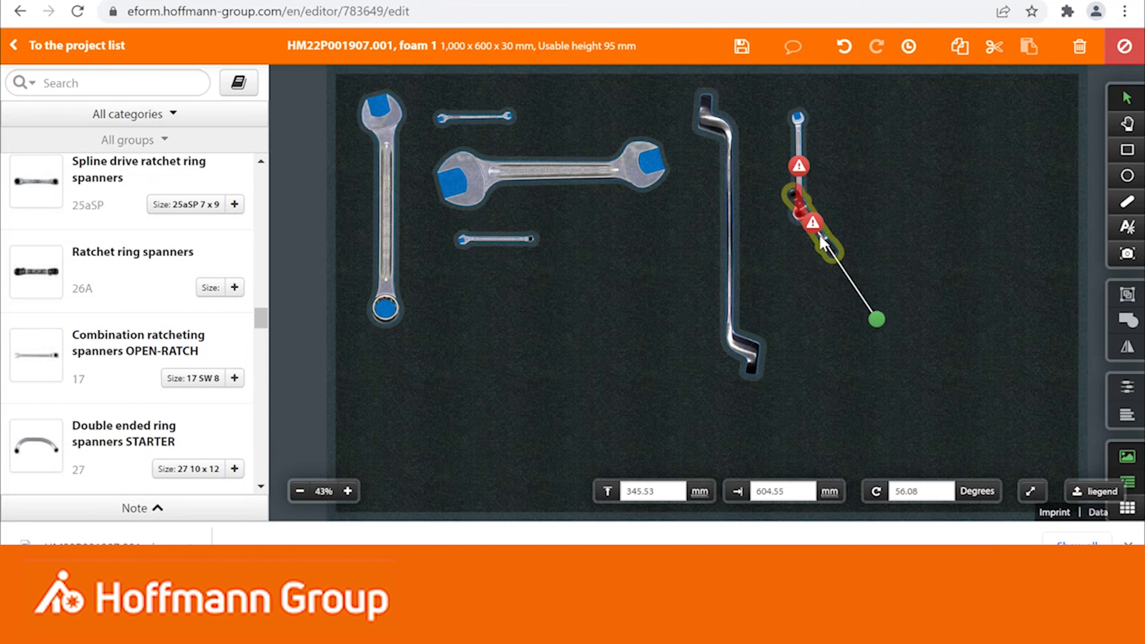
{"action": "left_click", "coordinate": [818, 322]}
{"action": "left_click", "coordinate": [827, 252]}
- Reposition the ratchet ring spanner clear of the short vertical spanner at 90 degrees and save the layout
{"action": "left_click_drag", "start_coordinate": [838, 247], "coordinate": [917, 234]}
{"action": "left_click_drag", "start_coordinate": [924, 271], "coordinate": [888, 278]}
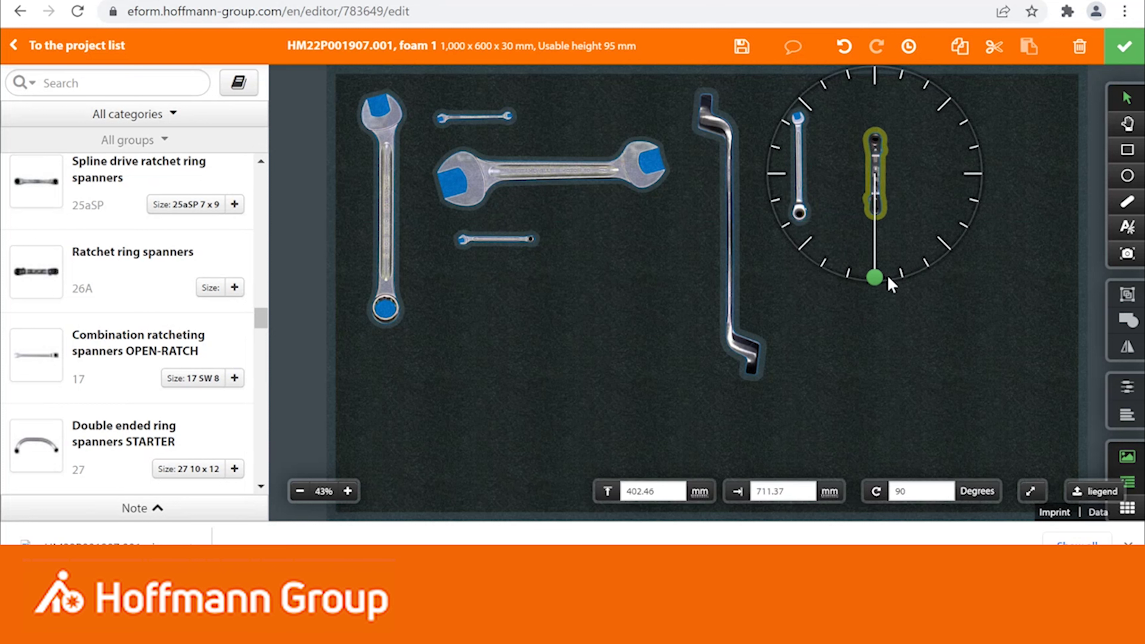
{"action": "left_click", "coordinate": [891, 285]}
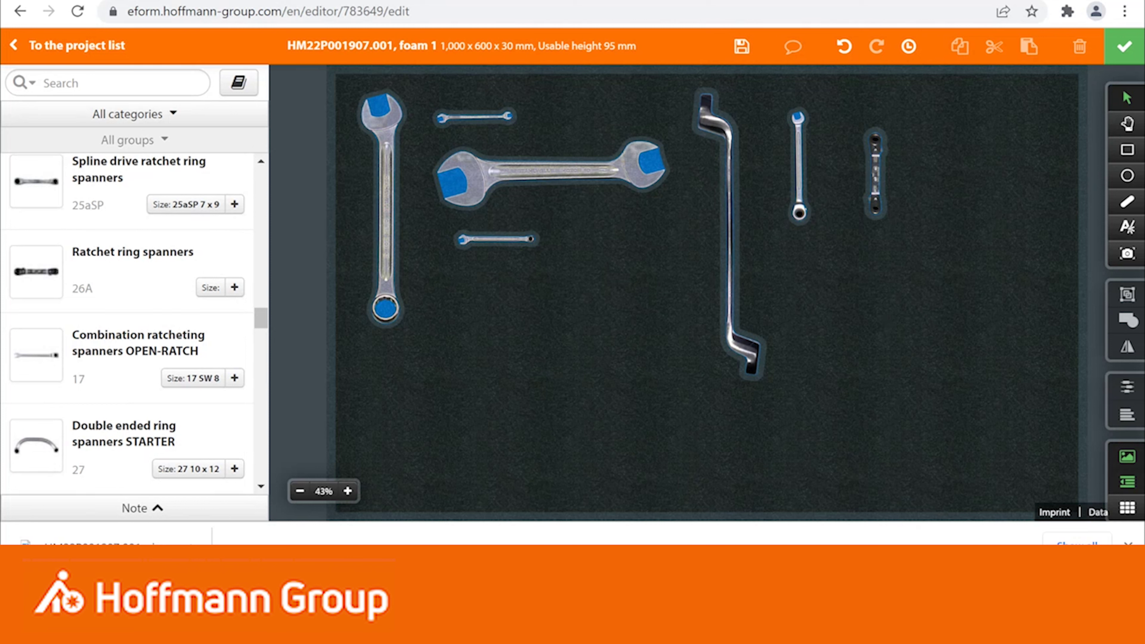
{"action": "left_click", "coordinate": [742, 46]}
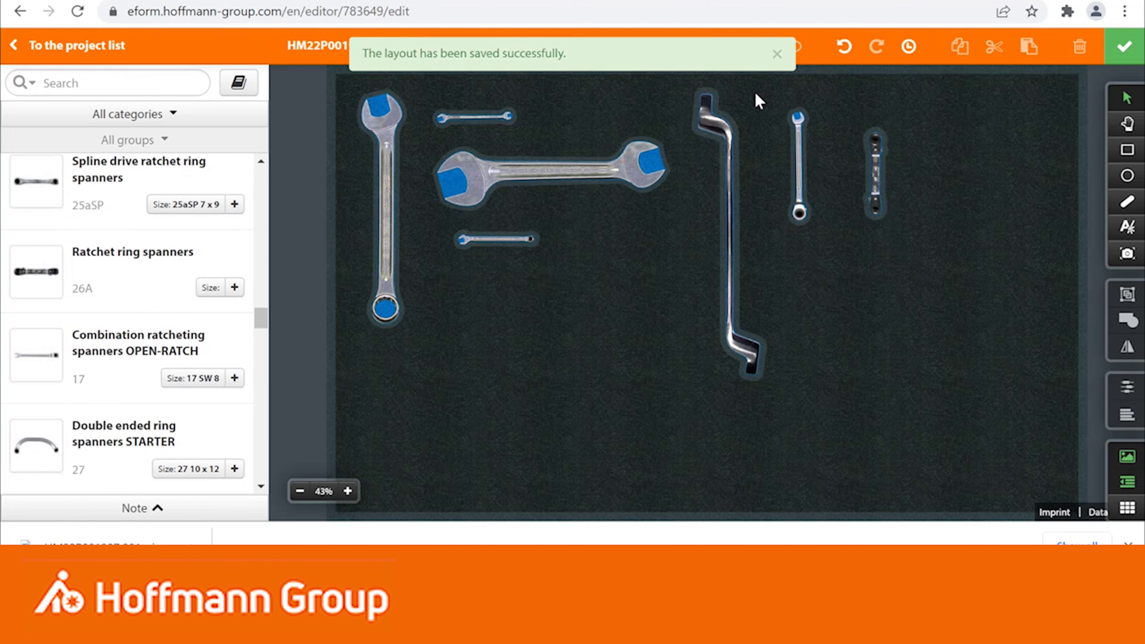
- Return to the project list and check the quantity price breakdown for the foam 1 layout in drawer1
{"action": "left_click", "coordinate": [777, 54]}
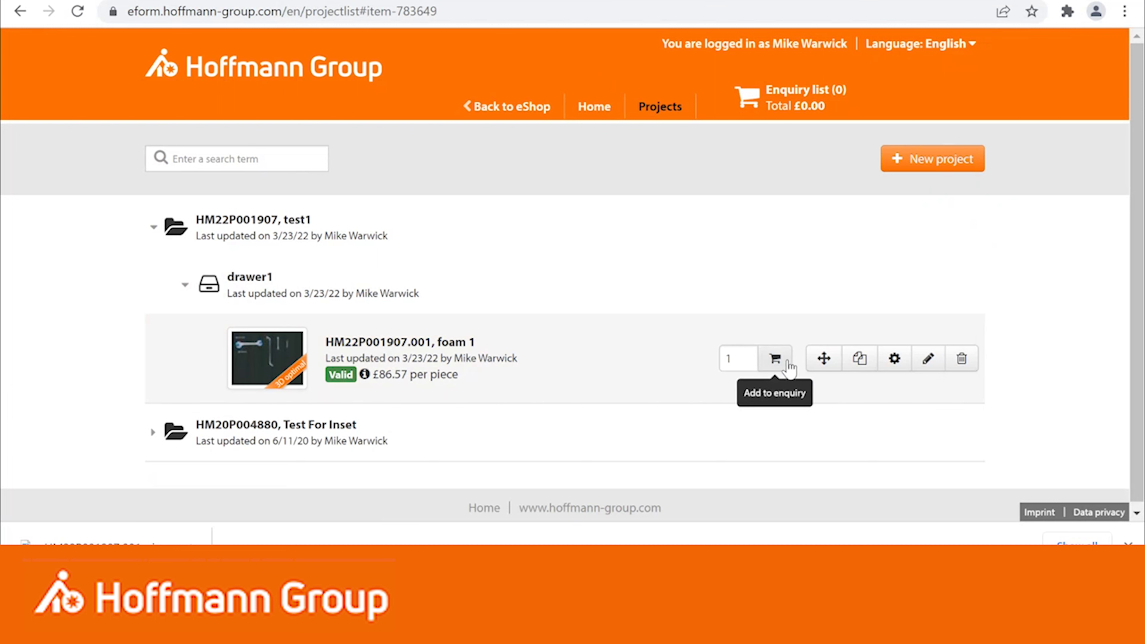
{"action": "left_click", "coordinate": [776, 359]}
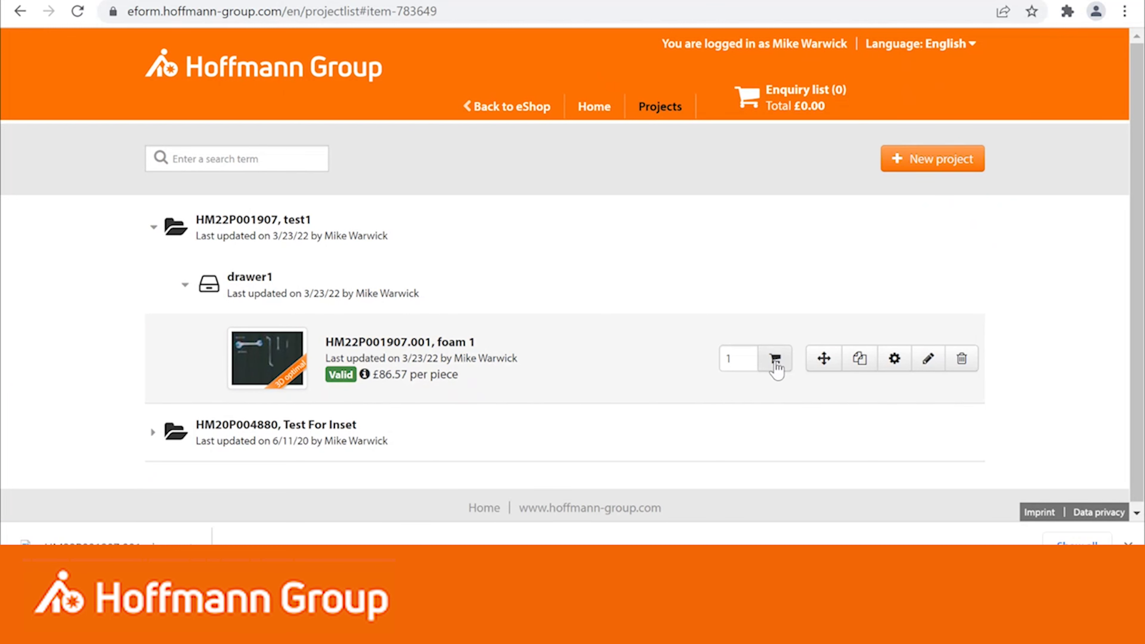
{"action": "mouse_move", "coordinate": [289, 343]}
{"action": "mouse_move", "coordinate": [398, 380]}
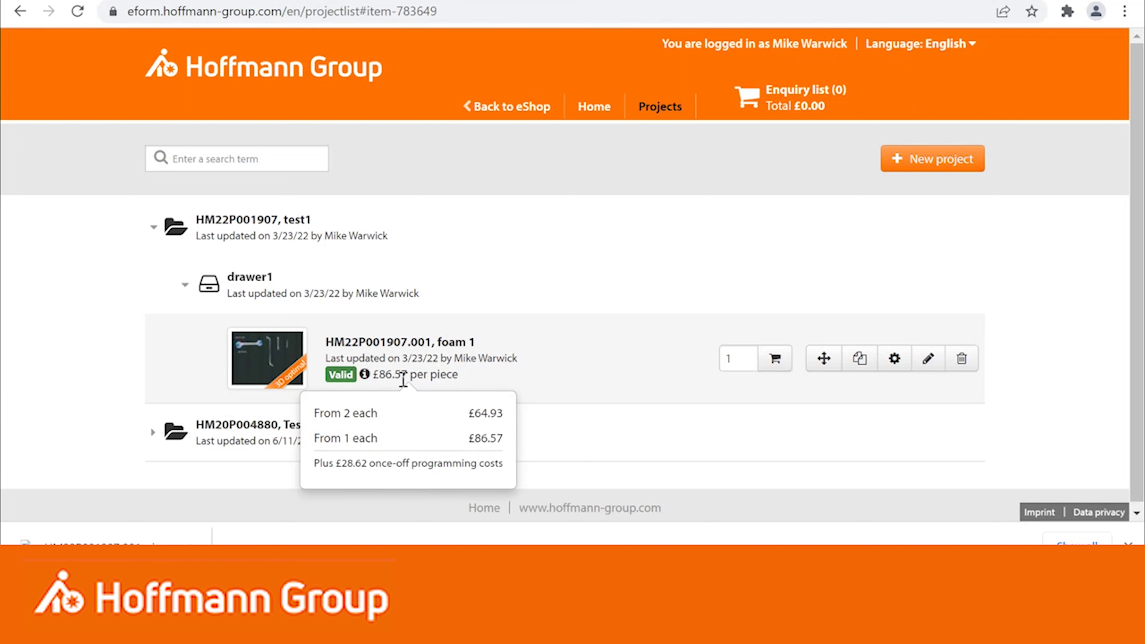
{"action": "mouse_move", "coordinate": [267, 359]}
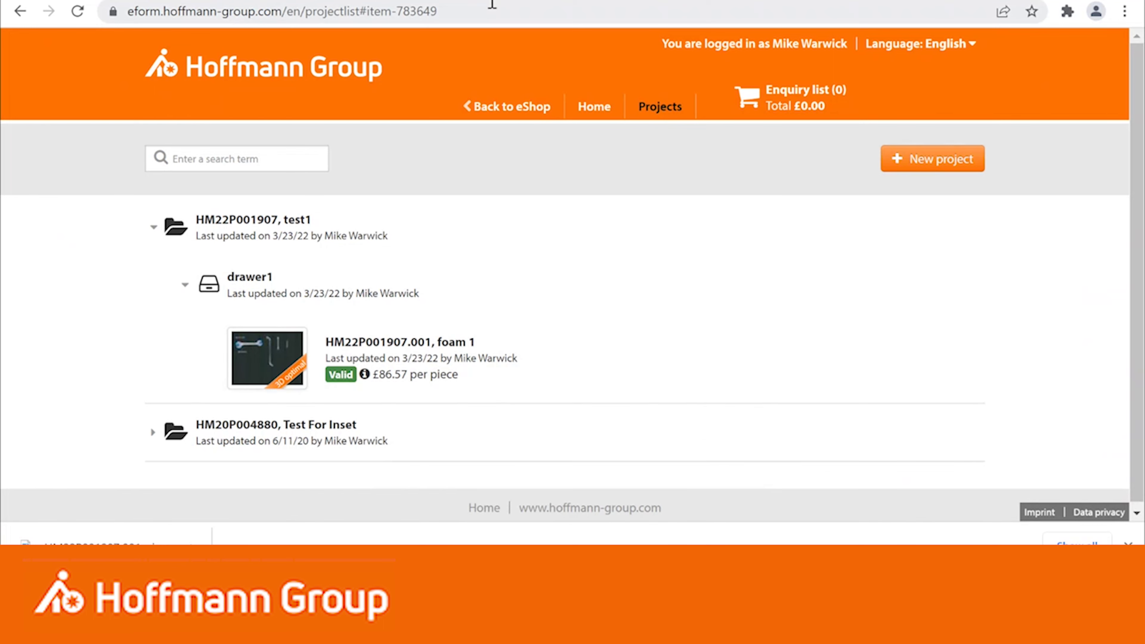
- Switch to the eShop, view the configuration services, and open the Hoffmann Group ToolScout page under Find tools and data
{"action": "left_click", "coordinate": [426, 1]}
{"action": "scroll", "coordinate": [289, 174], "scroll_direction": "up", "scroll_amount": 15}
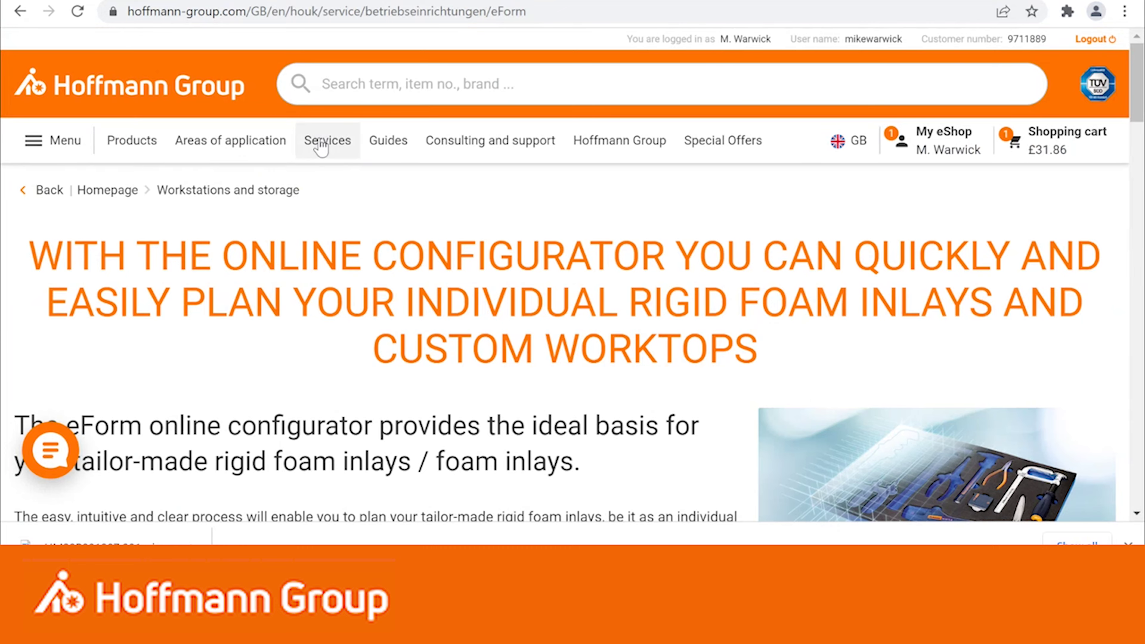
{"action": "left_click", "coordinate": [319, 143]}
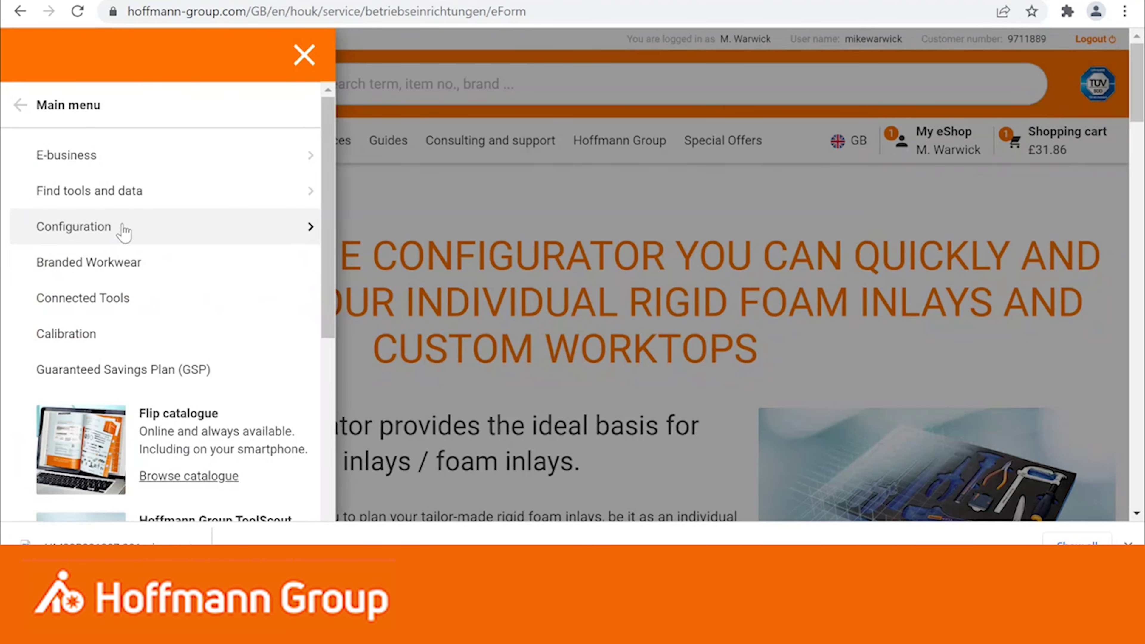
{"action": "left_click", "coordinate": [131, 226]}
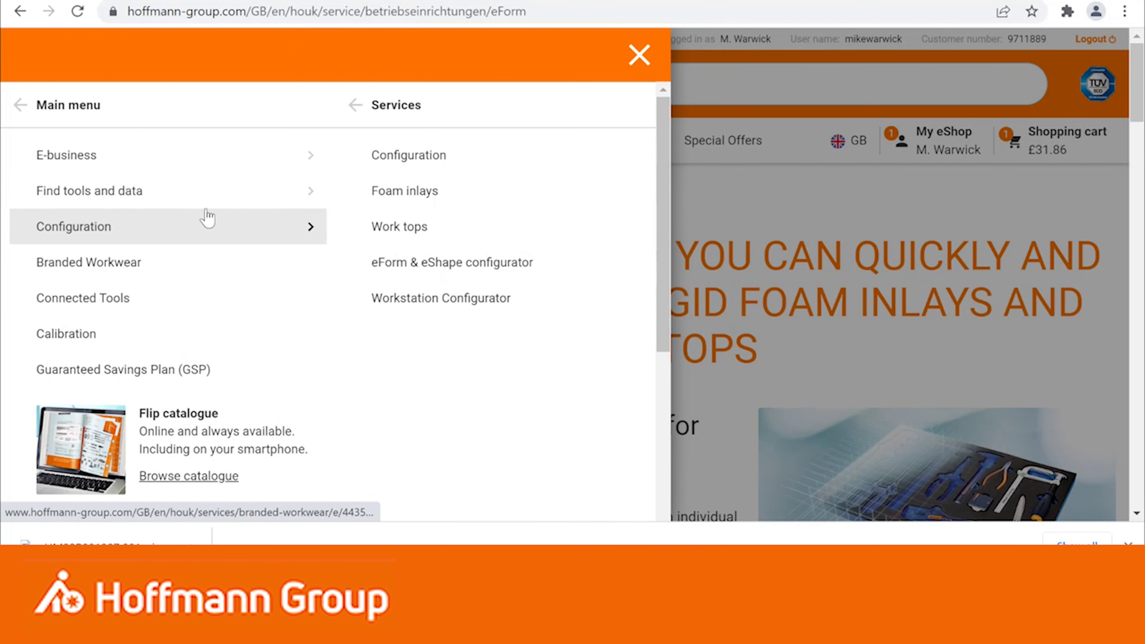
{"action": "left_click", "coordinate": [156, 201]}
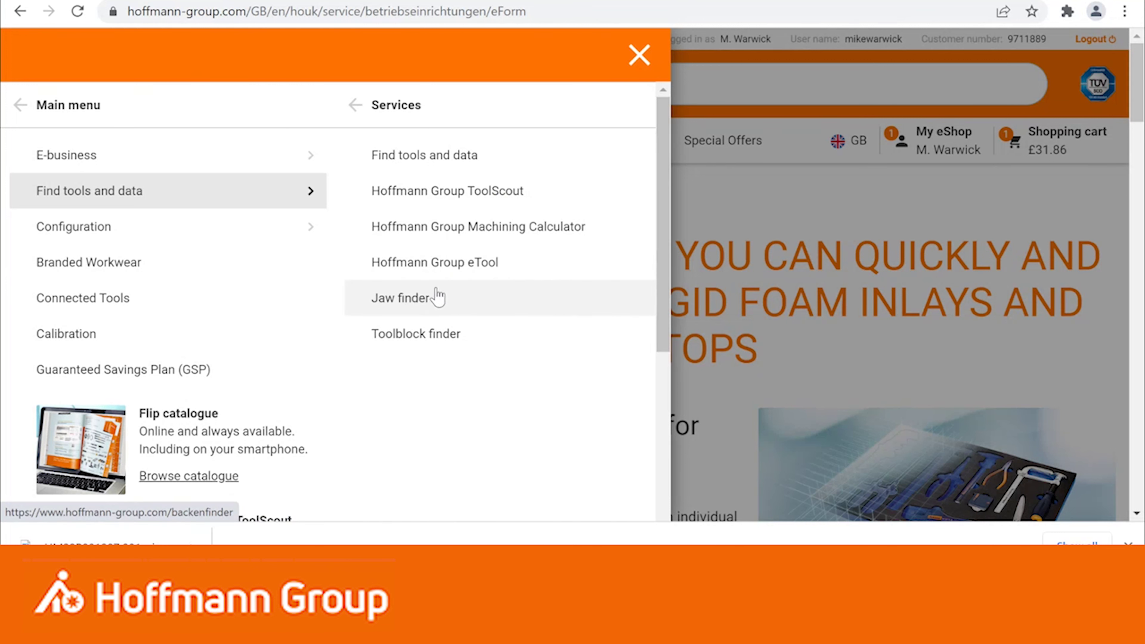
{"action": "left_click", "coordinate": [496, 198]}
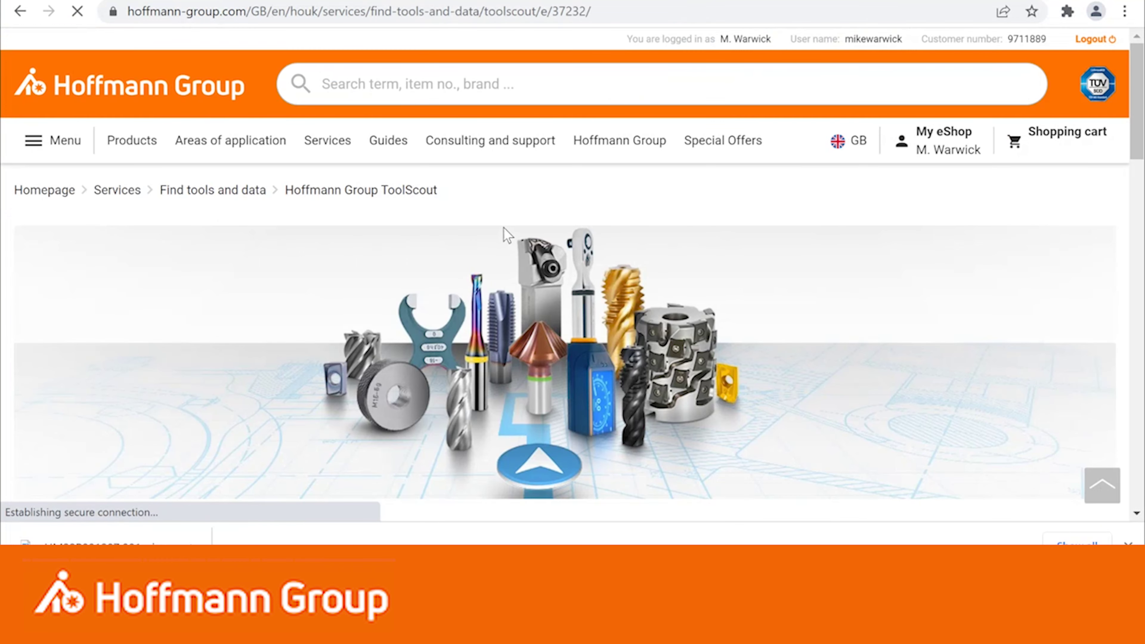
- Follow the toolscout.com link in the page text and start calculating application data
{"action": "scroll", "coordinate": [517, 217], "scroll_direction": "down", "scroll_amount": 10}
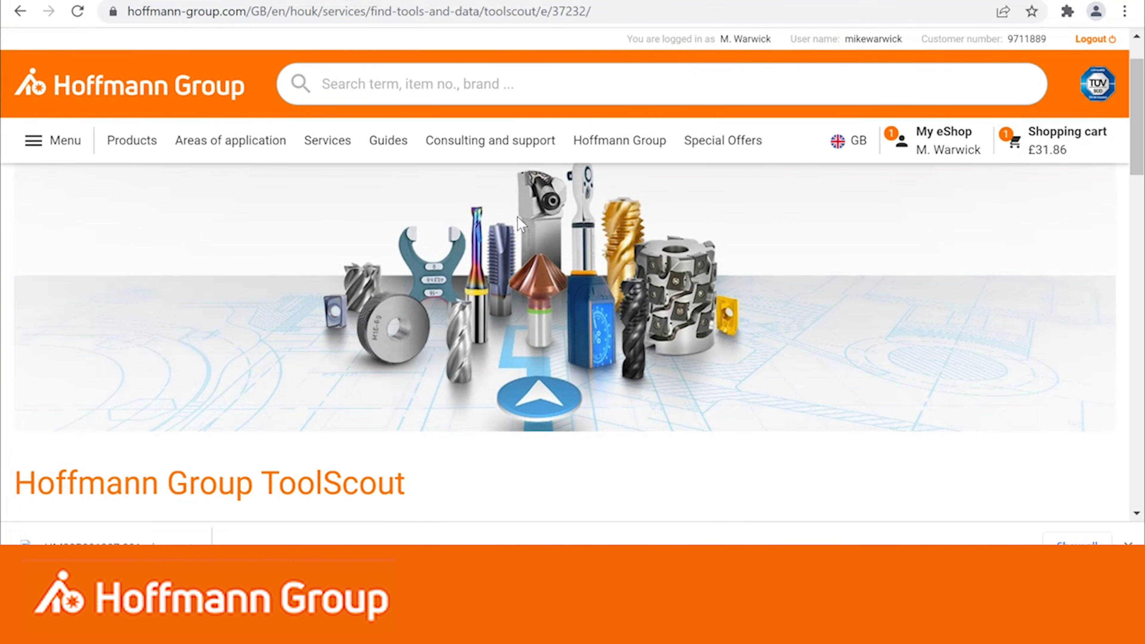
{"action": "scroll", "coordinate": [519, 247], "scroll_direction": "down", "scroll_amount": 6}
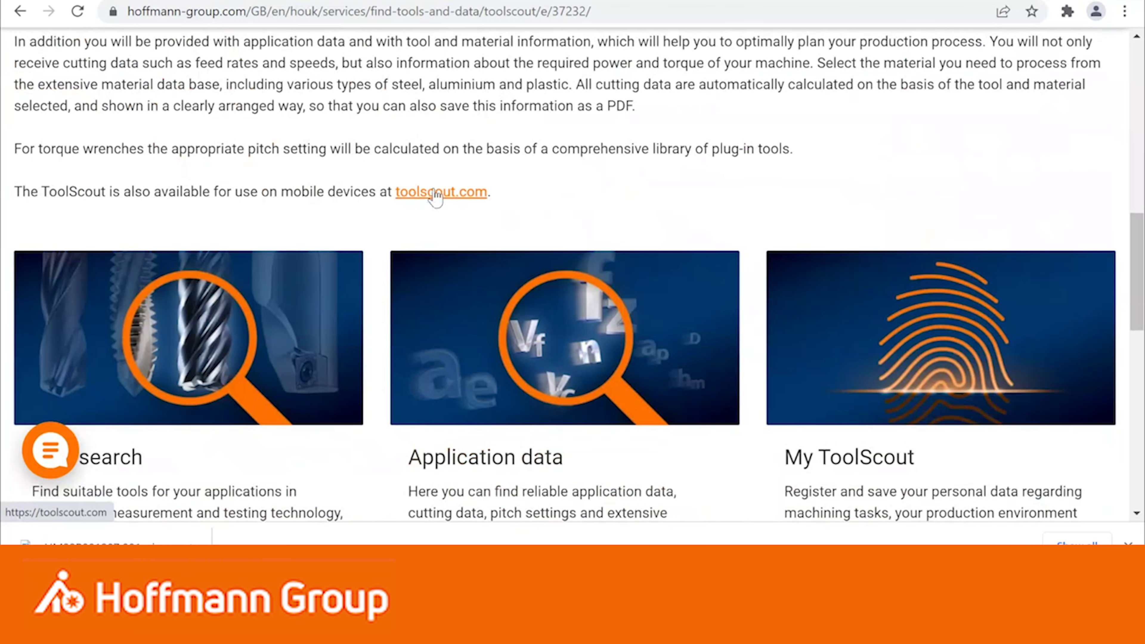
{"action": "left_click", "coordinate": [435, 187]}
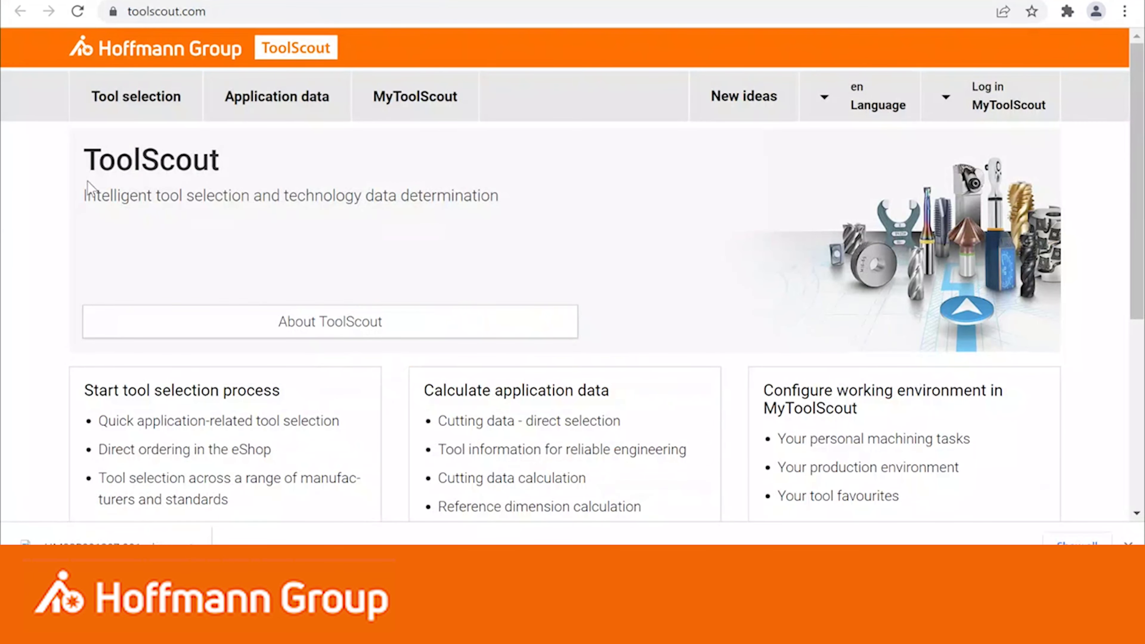
{"action": "scroll", "coordinate": [198, 233], "scroll_direction": "down", "scroll_amount": 2}
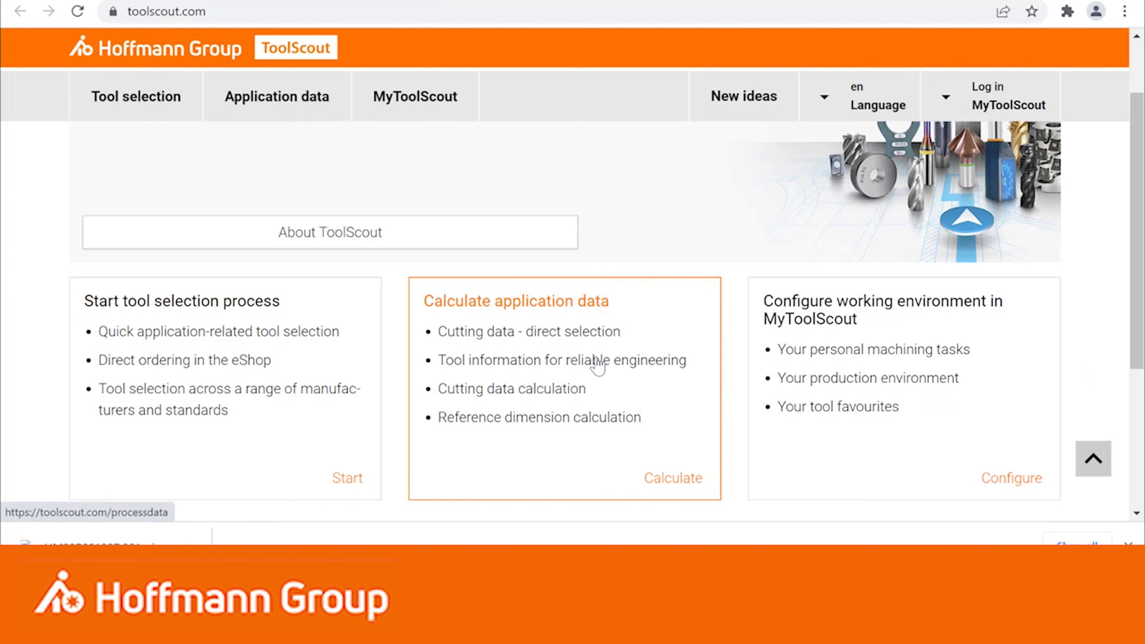
{"action": "left_click", "coordinate": [584, 338]}
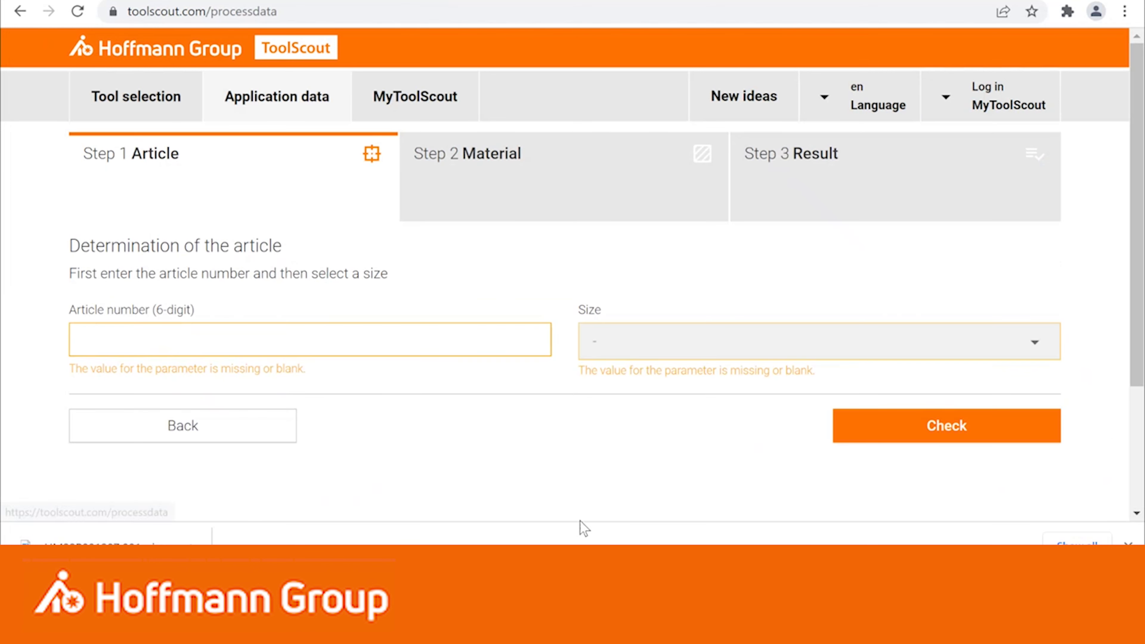
- Specify article number 150150 in size 5 and continue to the material selection
{"action": "left_click", "coordinate": [189, 336]}
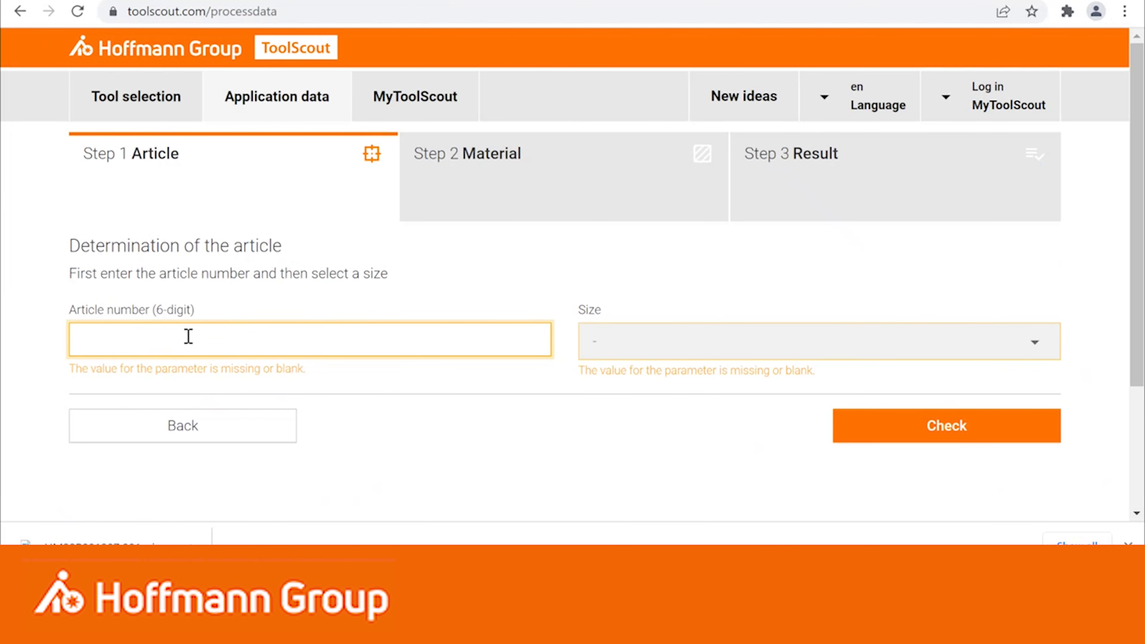
{"action": "type", "text": "150150"}
{"action": "left_click", "coordinate": [621, 352]}
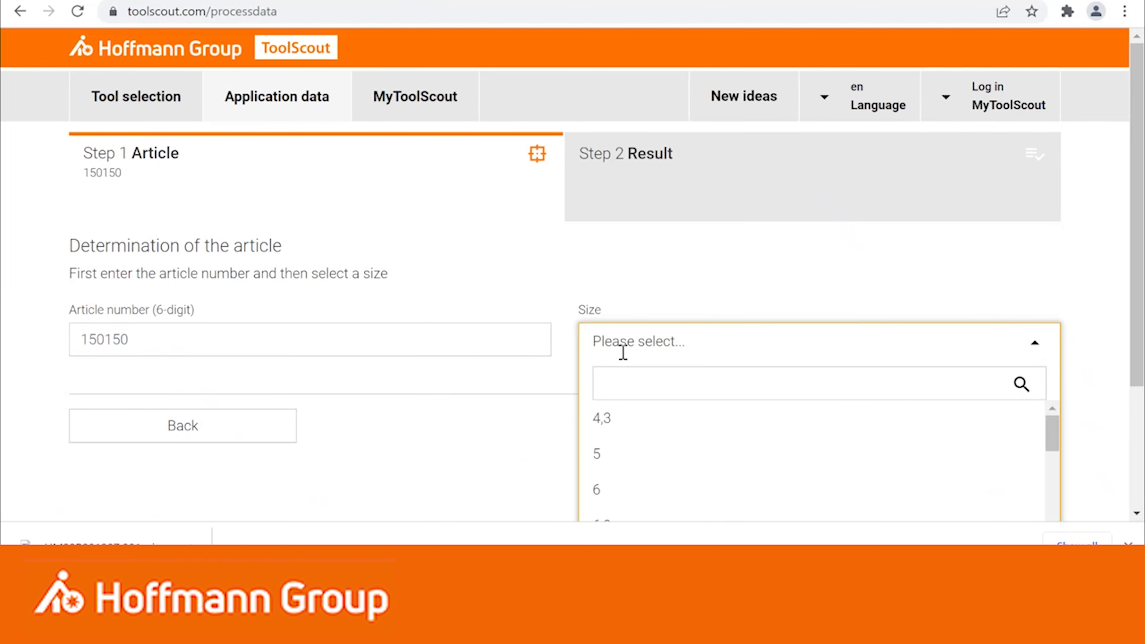
{"action": "left_click", "coordinate": [621, 453]}
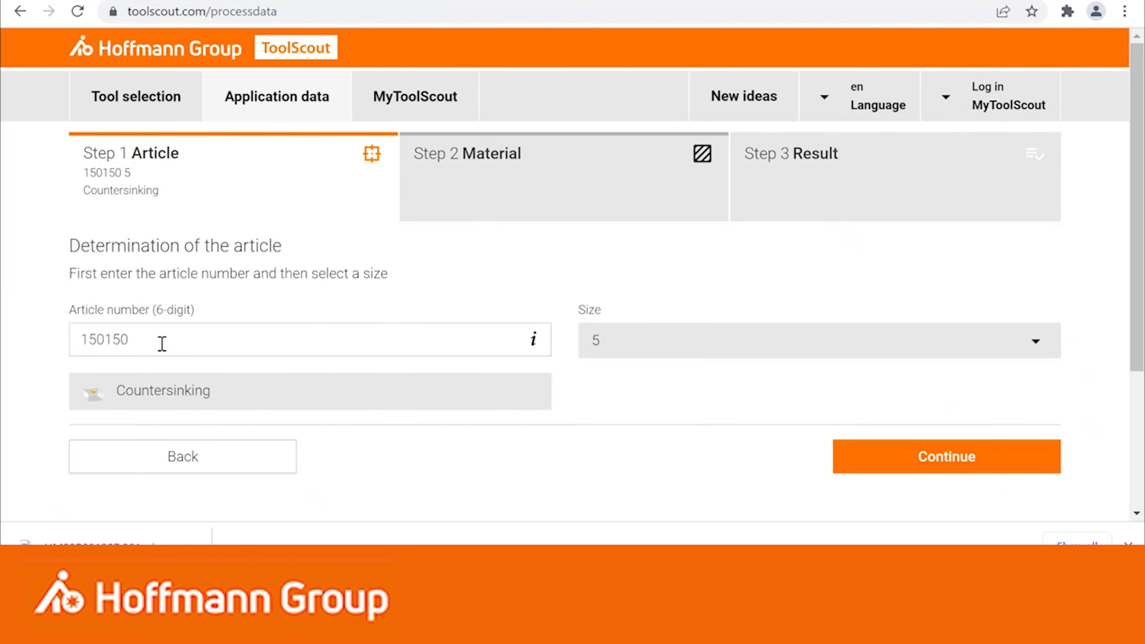
{"action": "scroll", "coordinate": [409, 464], "scroll_direction": "down", "scroll_amount": 2}
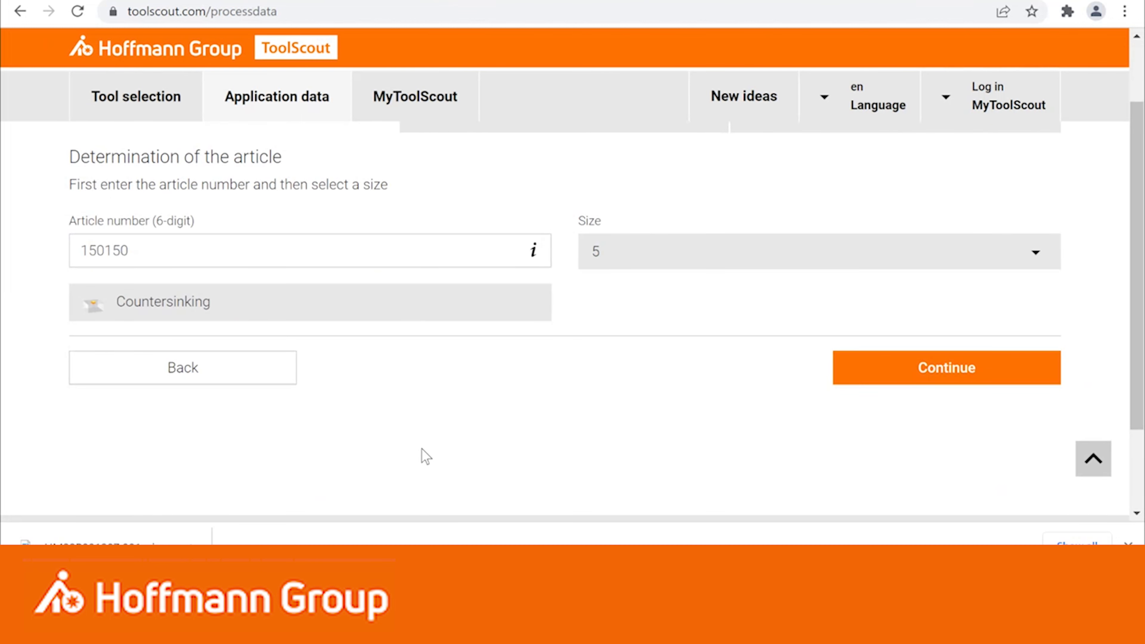
{"action": "scroll", "coordinate": [844, 409], "scroll_direction": "up", "scroll_amount": 2}
{"action": "left_click", "coordinate": [882, 455]}
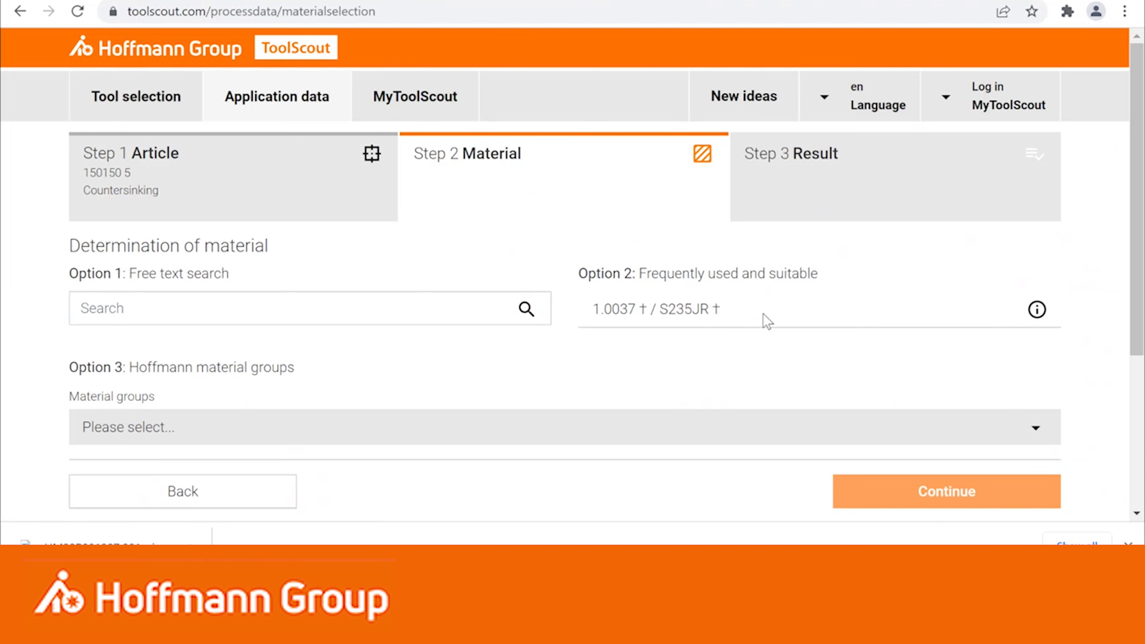
- Choose material group Cutting steels < 850 N/mm² with material 9 S 20 and bring up the countersink's application data
{"action": "scroll", "coordinate": [736, 324], "scroll_direction": "down", "scroll_amount": 2}
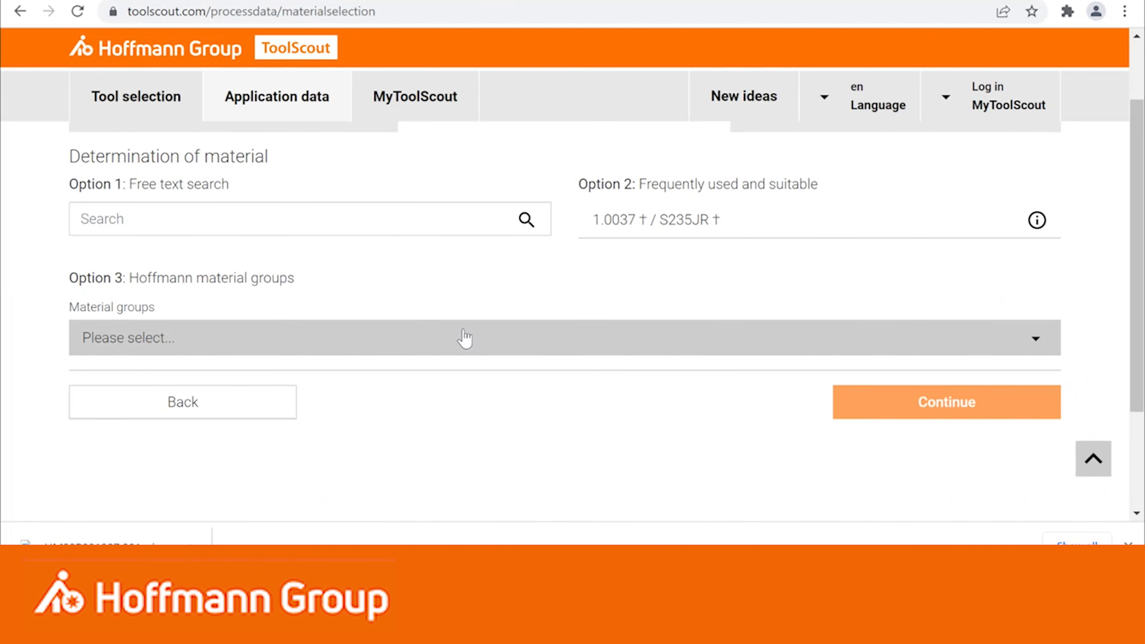
{"action": "left_click", "coordinate": [464, 338]}
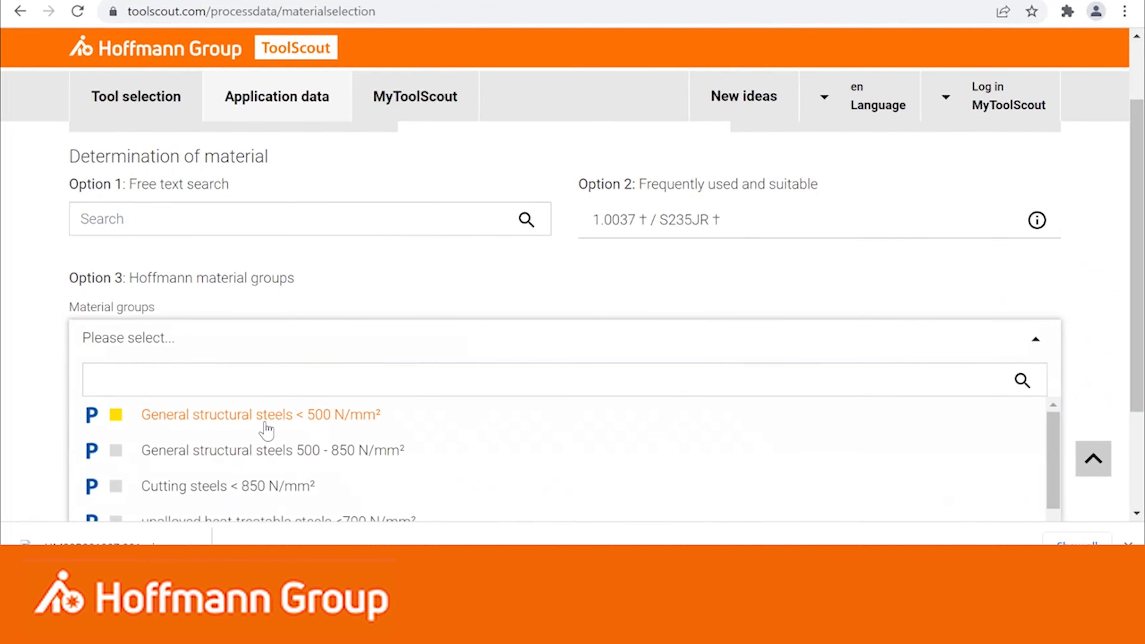
{"action": "left_click", "coordinate": [235, 490]}
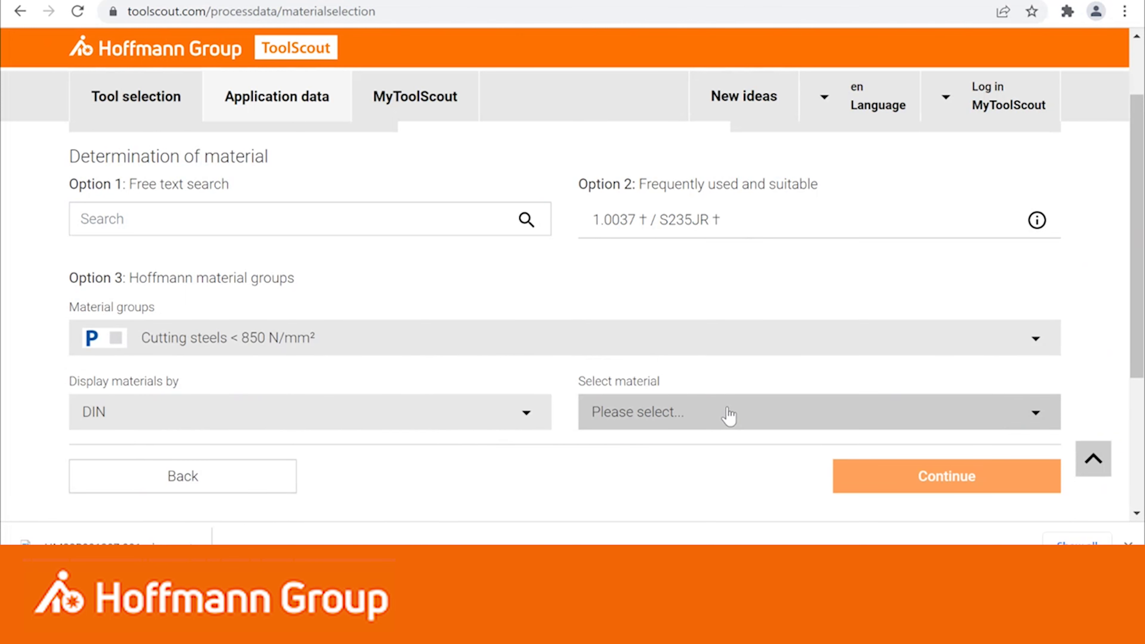
{"action": "left_click", "coordinate": [729, 415]}
{"action": "left_click", "coordinate": [625, 494]}
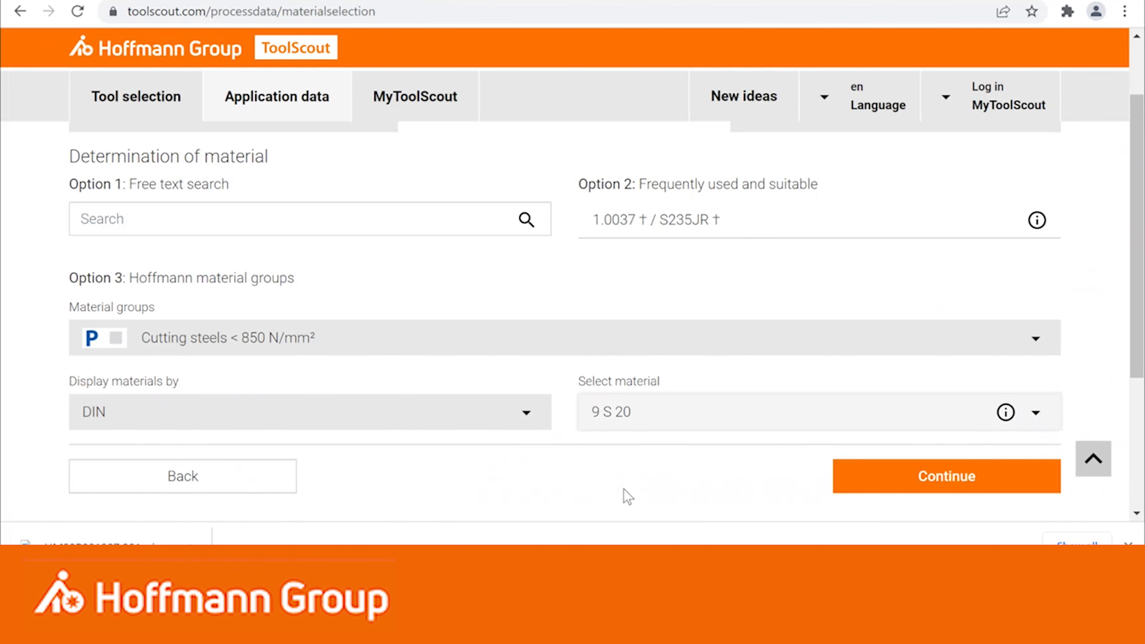
{"action": "left_click", "coordinate": [895, 483]}
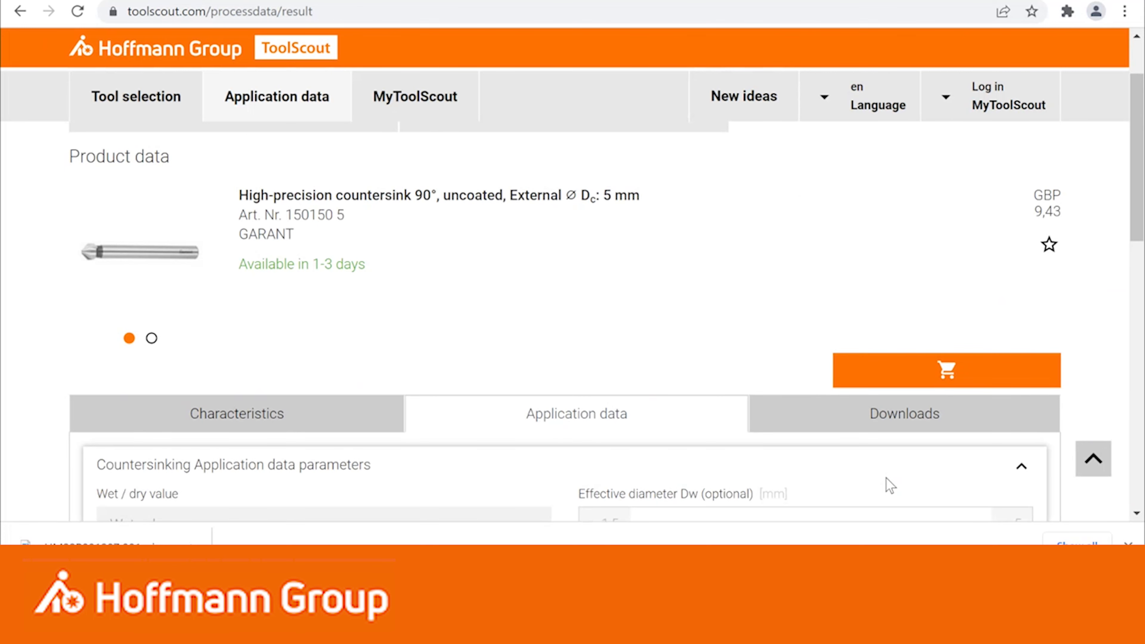
{"action": "scroll", "coordinate": [516, 317], "scroll_direction": "down", "scroll_amount": 4}
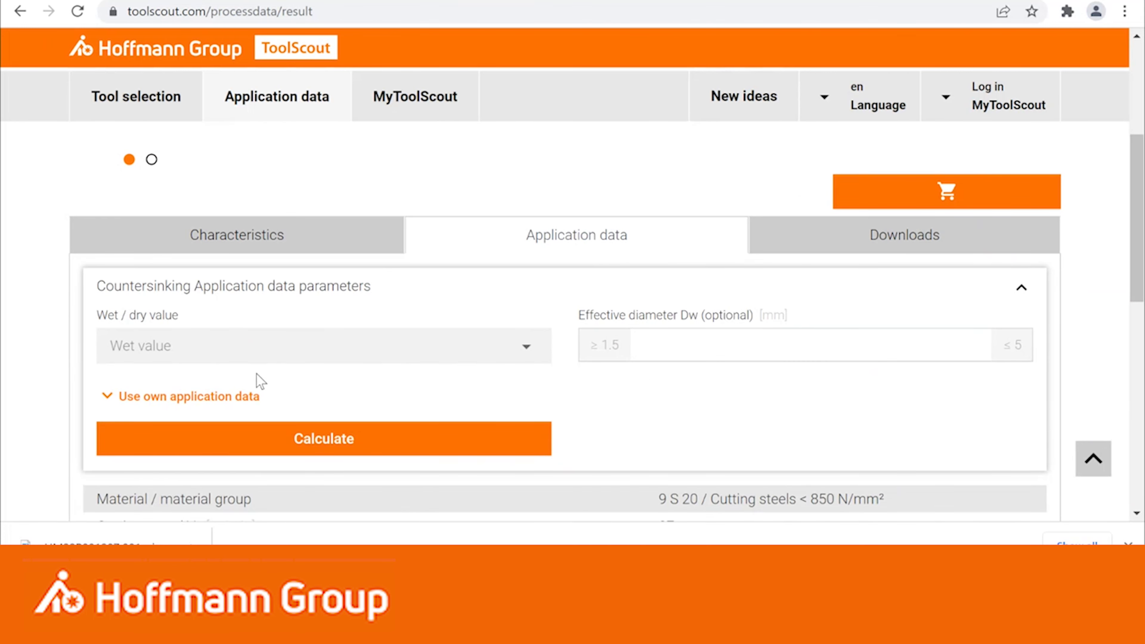
{"action": "scroll", "coordinate": [661, 390], "scroll_direction": "down", "scroll_amount": 6}
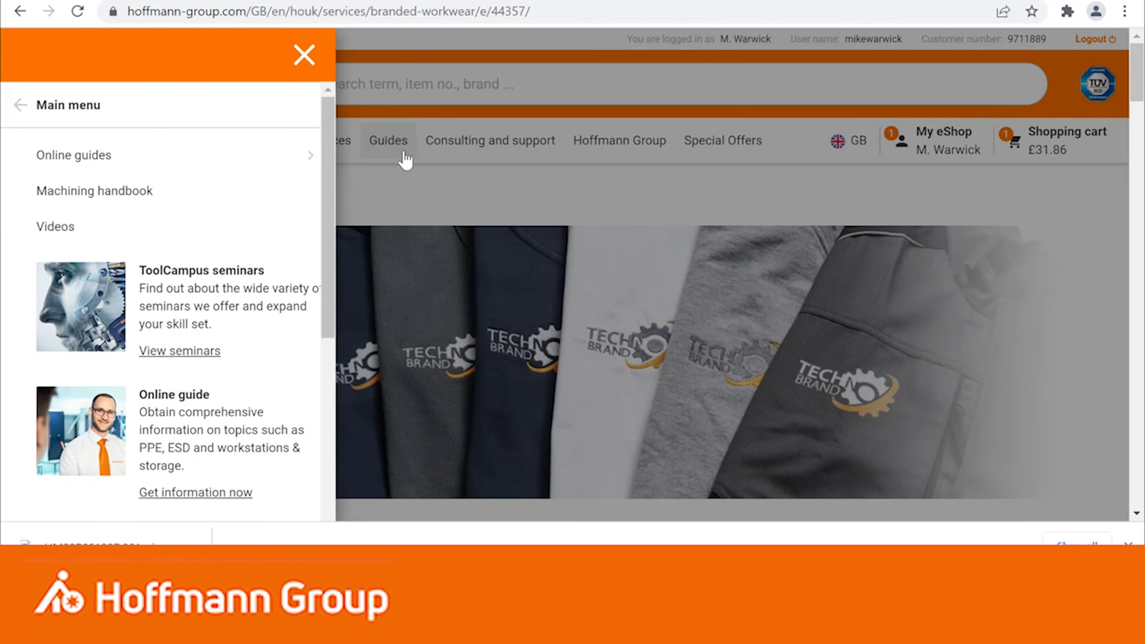
- Look over the available online guides in the eShop and close the list
{"action": "left_click", "coordinate": [404, 163]}
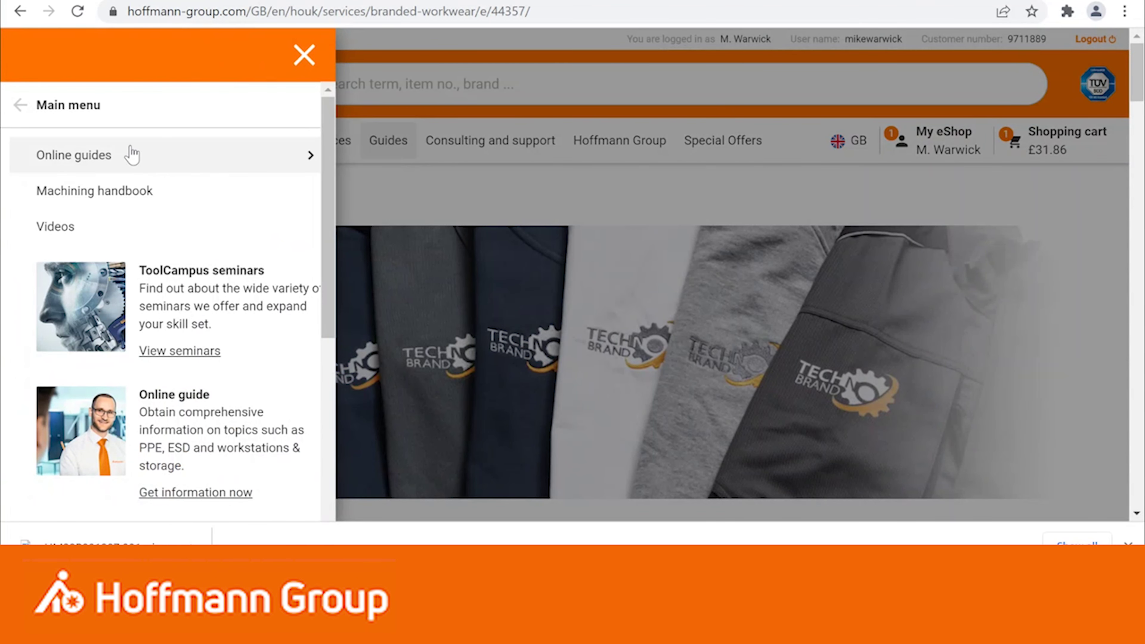
{"action": "left_click", "coordinate": [113, 157]}
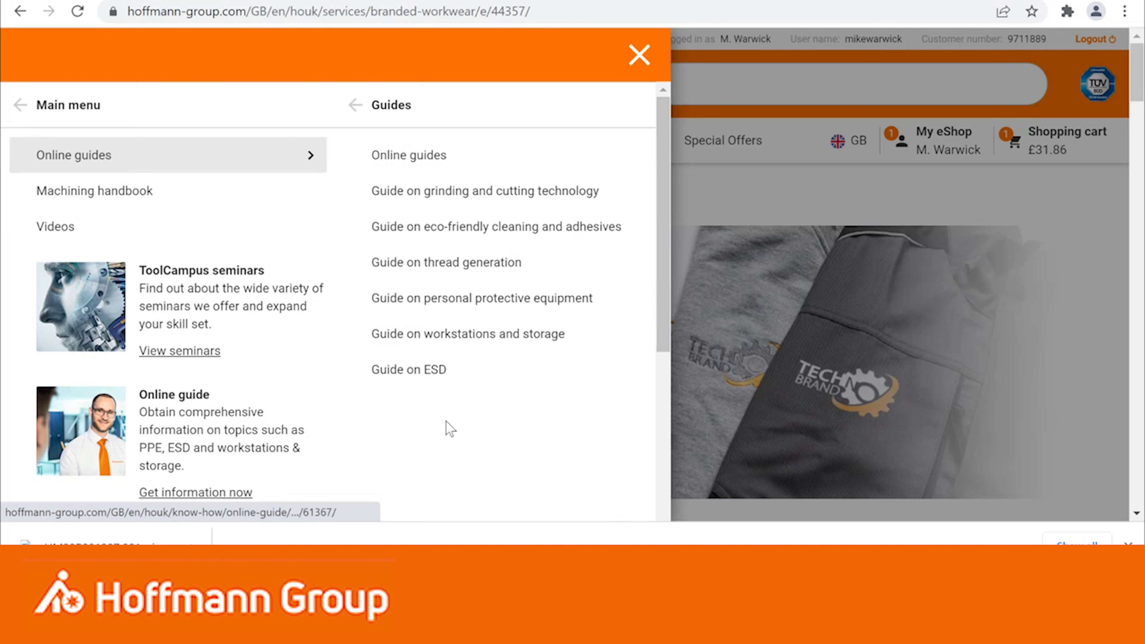
{"action": "left_click", "coordinate": [640, 56]}
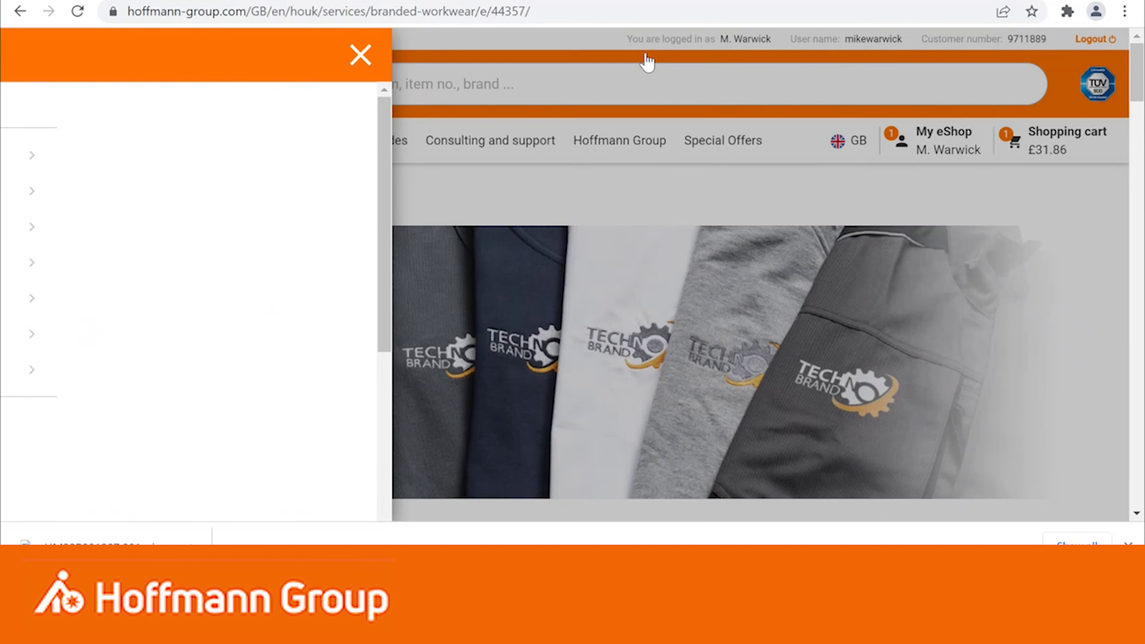
- Open the CAD data page from the consulting and support downloads and expand the CAD files by group
{"action": "left_click", "coordinate": [459, 146]}
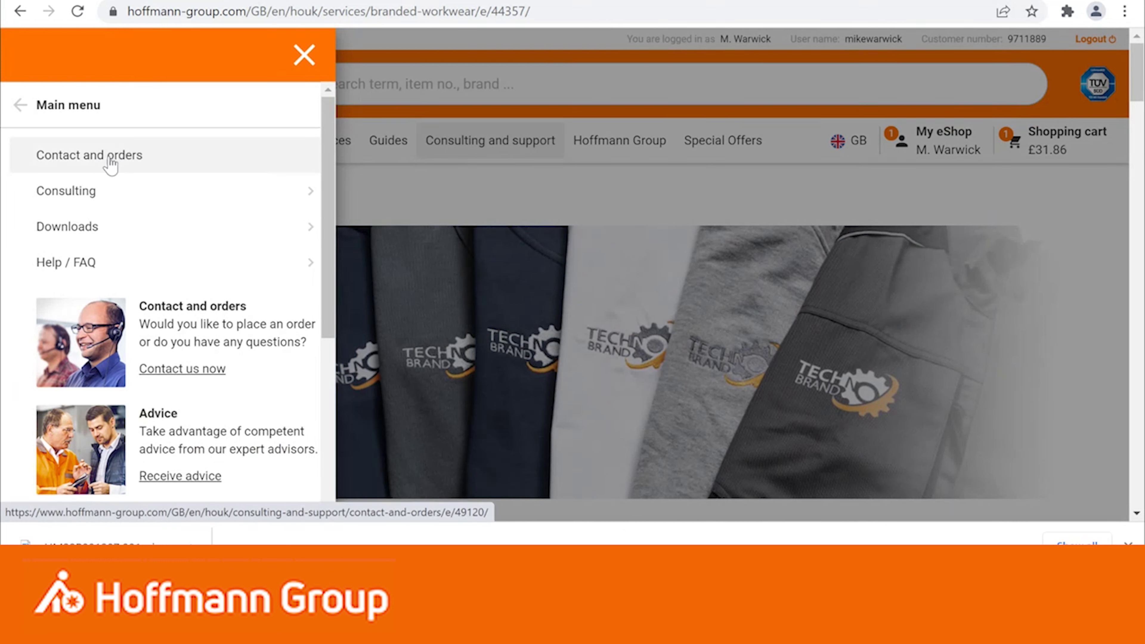
{"action": "left_click", "coordinate": [81, 227]}
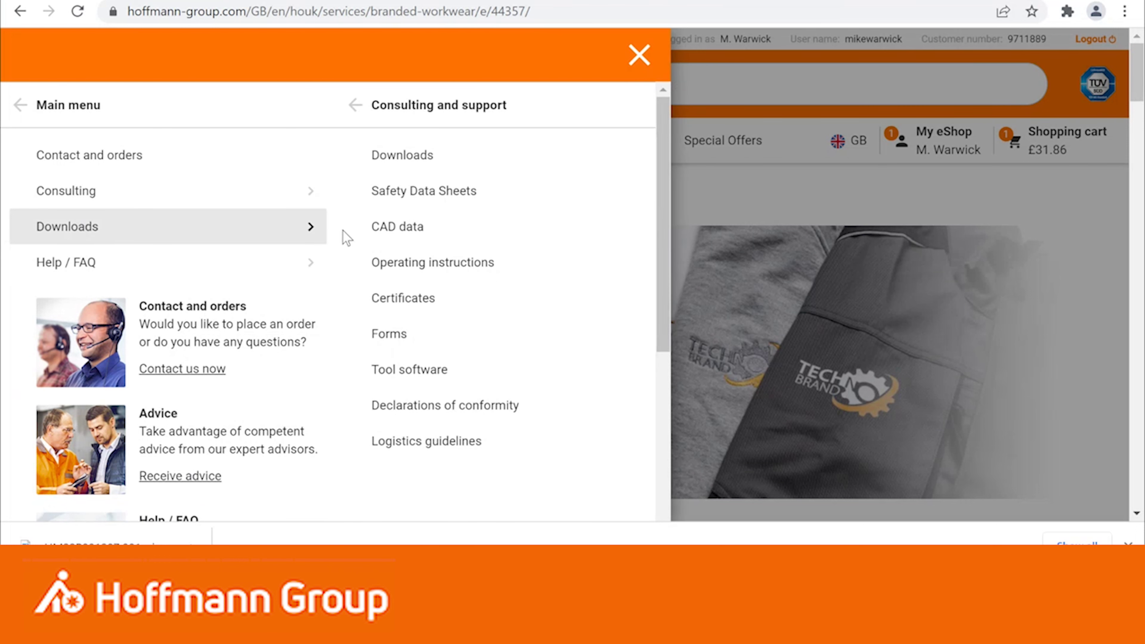
{"action": "left_click", "coordinate": [422, 232]}
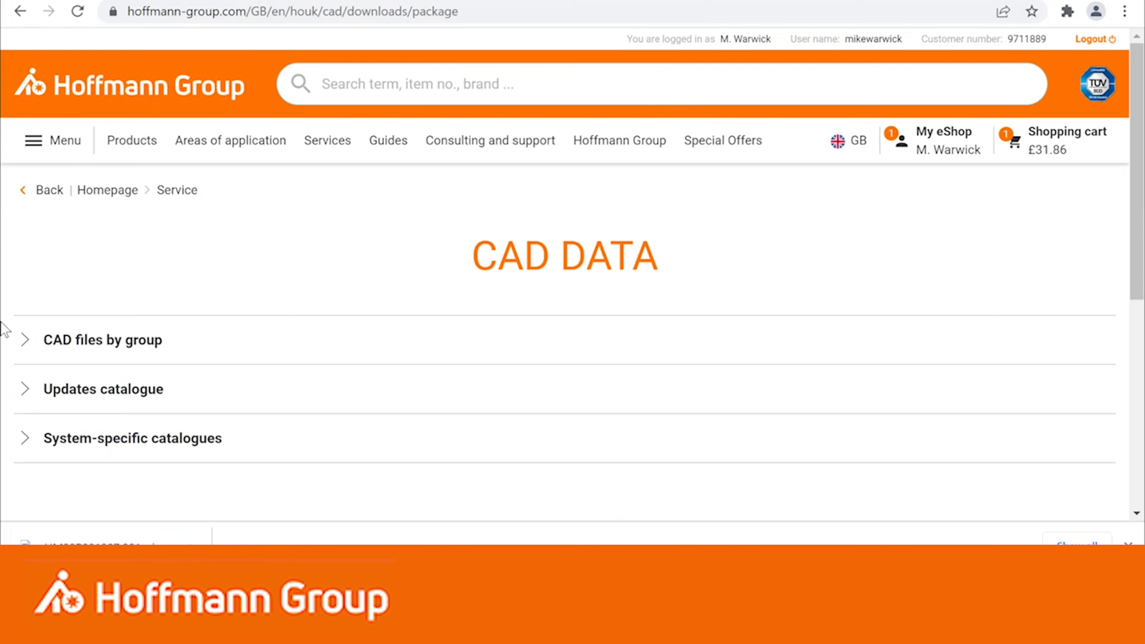
{"action": "left_click", "coordinate": [23, 340]}
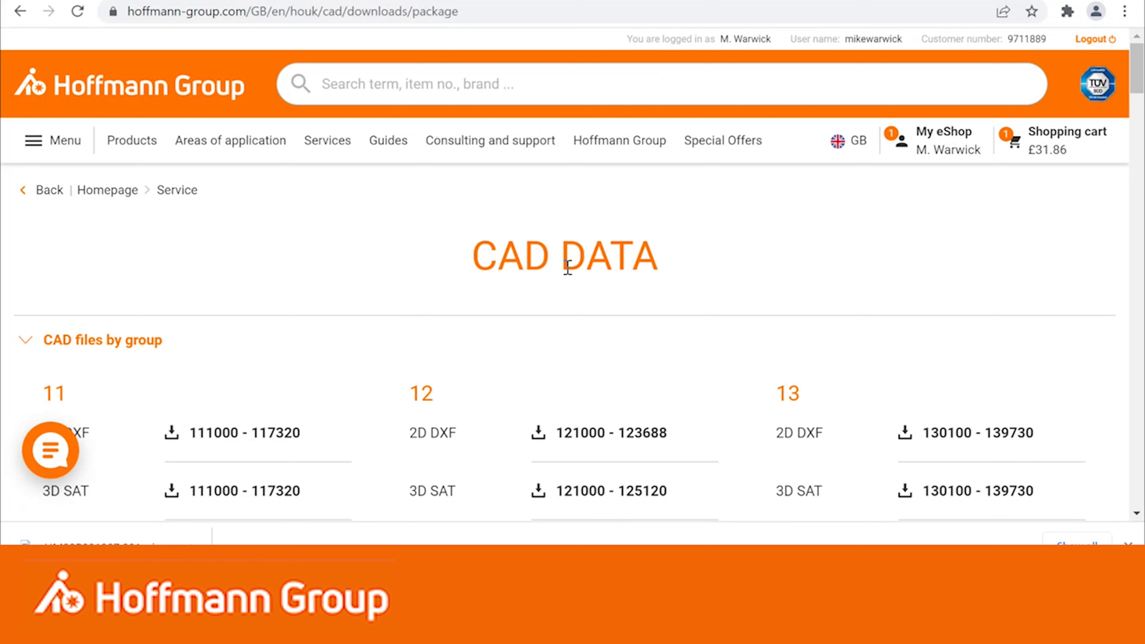
{"action": "scroll", "coordinate": [337, 279], "scroll_direction": "down", "scroll_amount": 5}
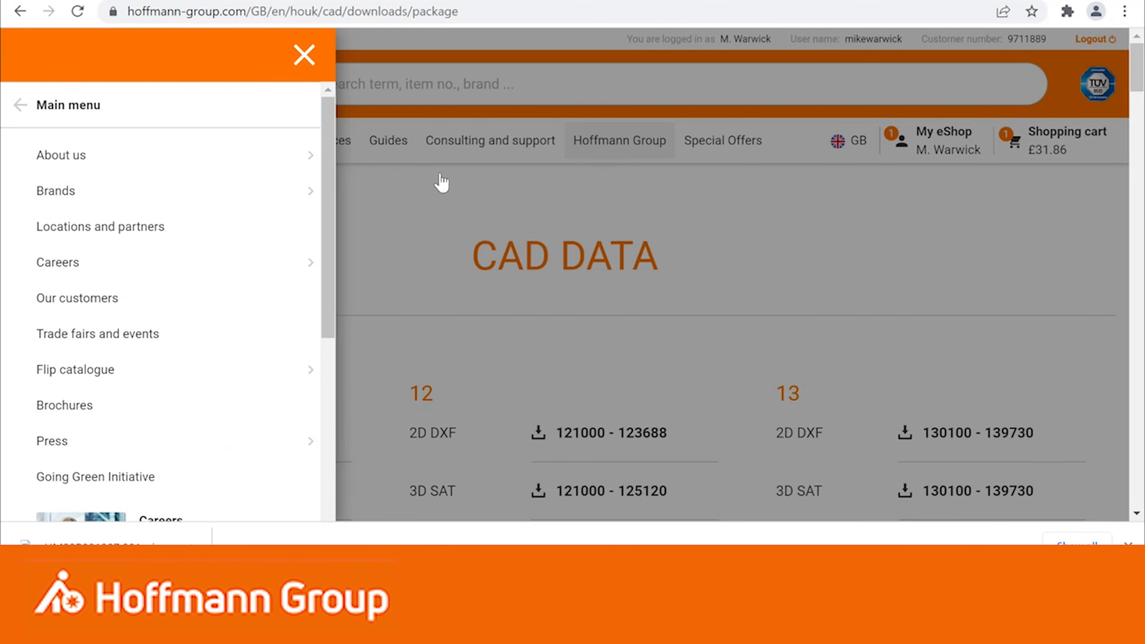
- Open the Hoffmann Group brochures page and view the Highlights brochure section
{"action": "left_click", "coordinate": [107, 412]}
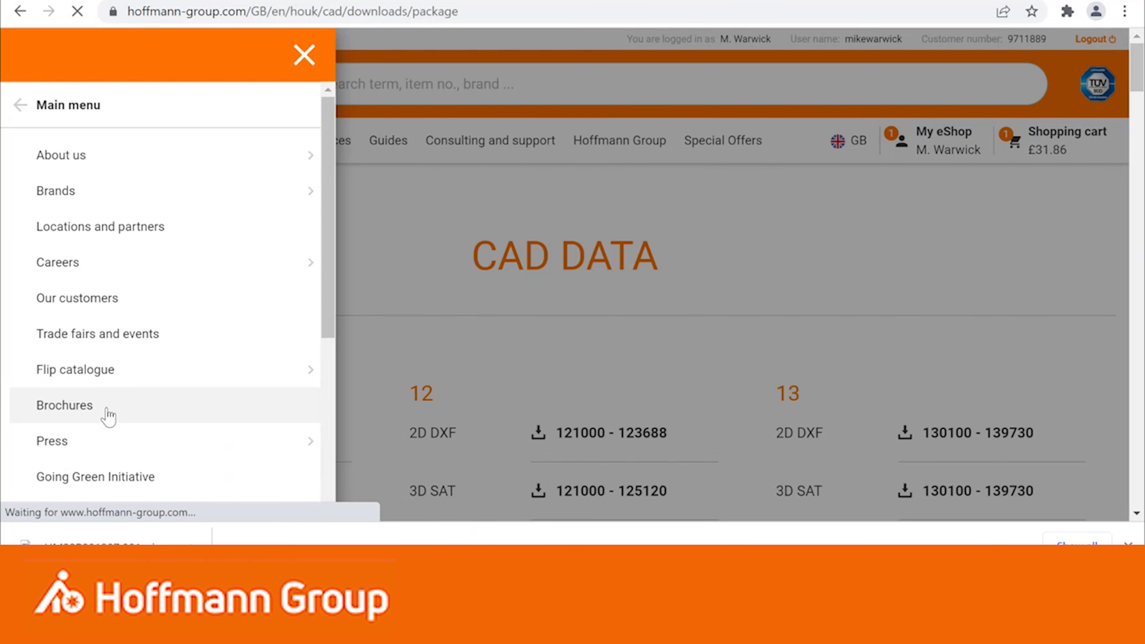
{"action": "scroll", "coordinate": [469, 284], "scroll_direction": "down", "scroll_amount": 2}
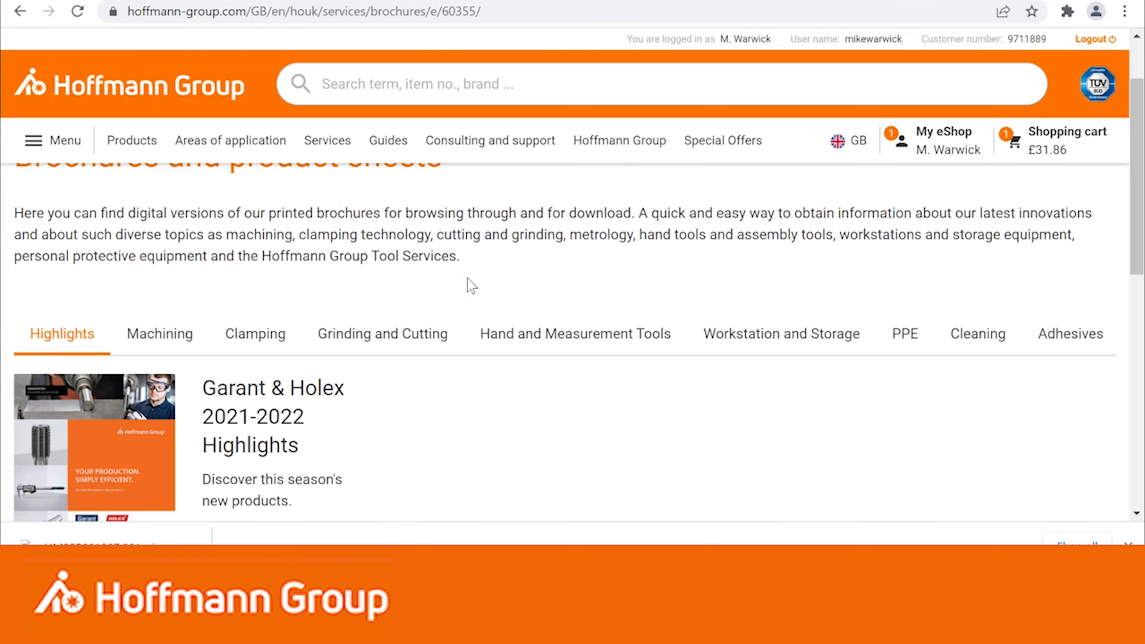
{"action": "scroll", "coordinate": [469, 284], "scroll_direction": "down", "scroll_amount": 2}
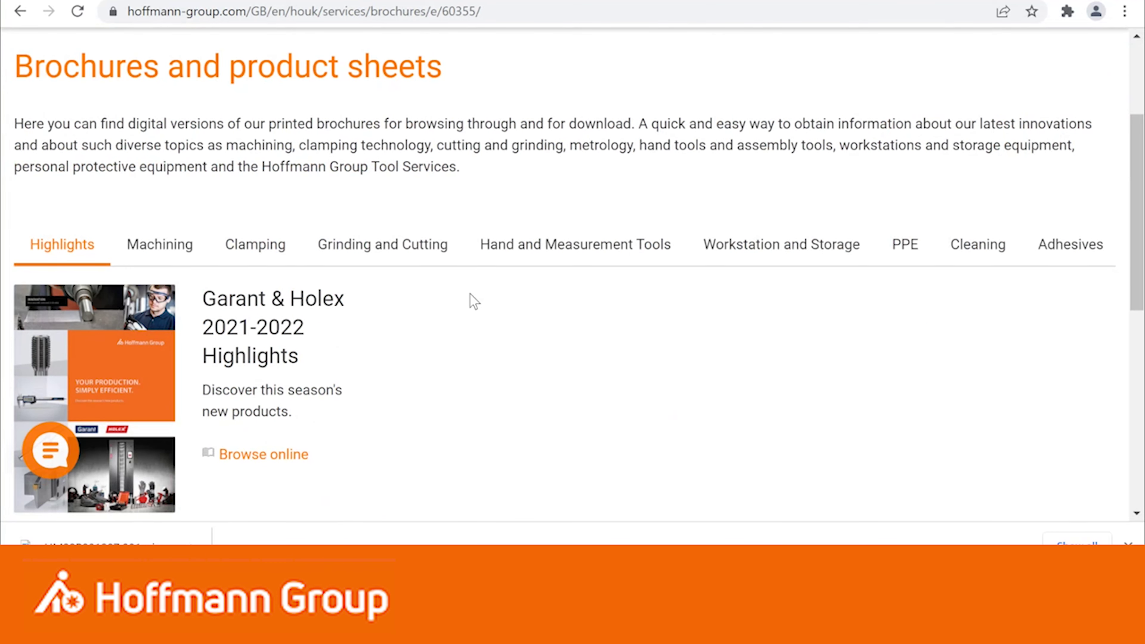